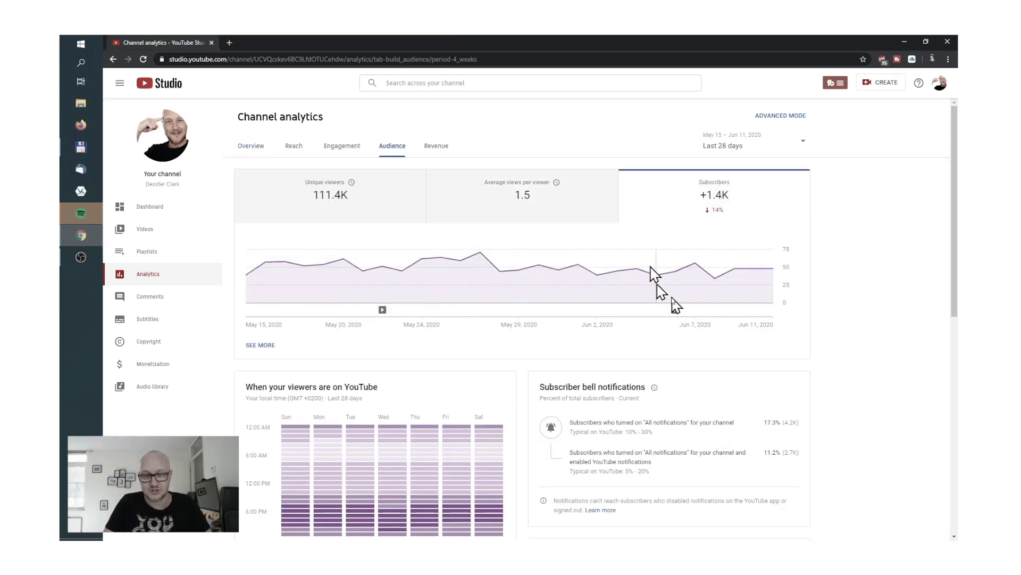
{"action": "scroll", "coordinate": [497, 383], "scroll_direction": "down", "scroll_amount": 2}
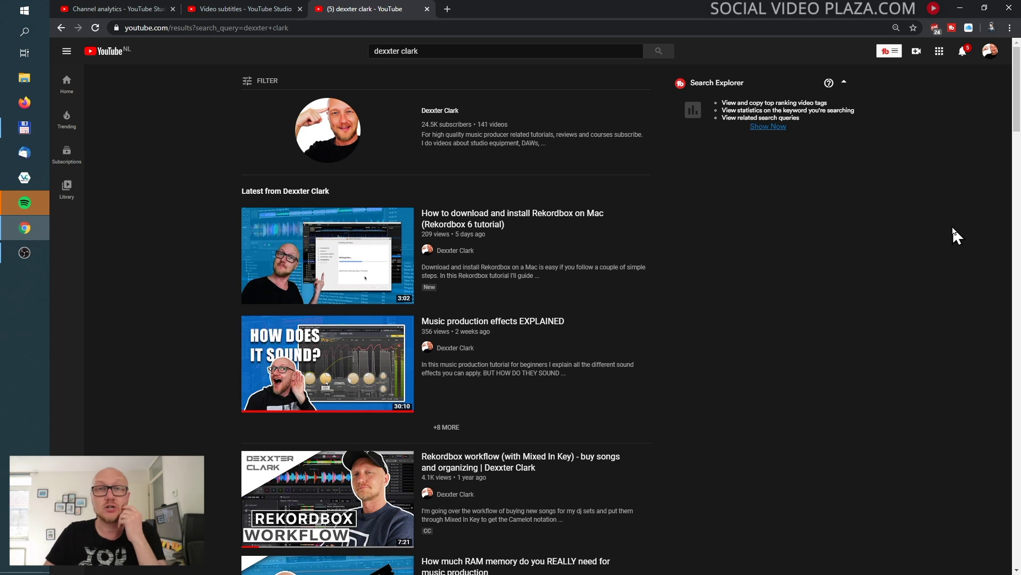
- Open YouTube Studio from the account options and check the latest video's performance figures on the channel dashboard
{"action": "left_click", "coordinate": [987, 55]}
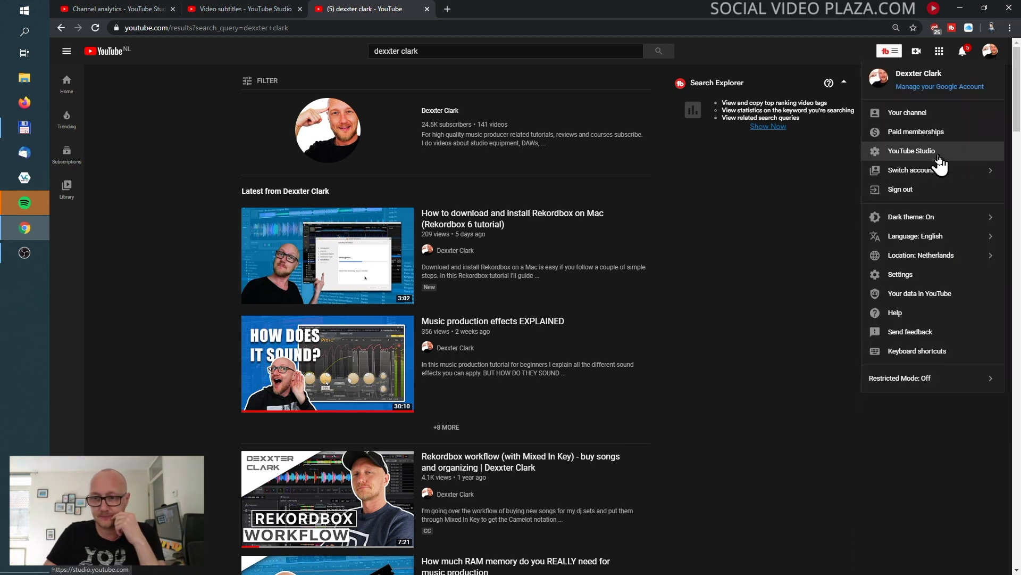
{"action": "left_click", "coordinate": [894, 152]}
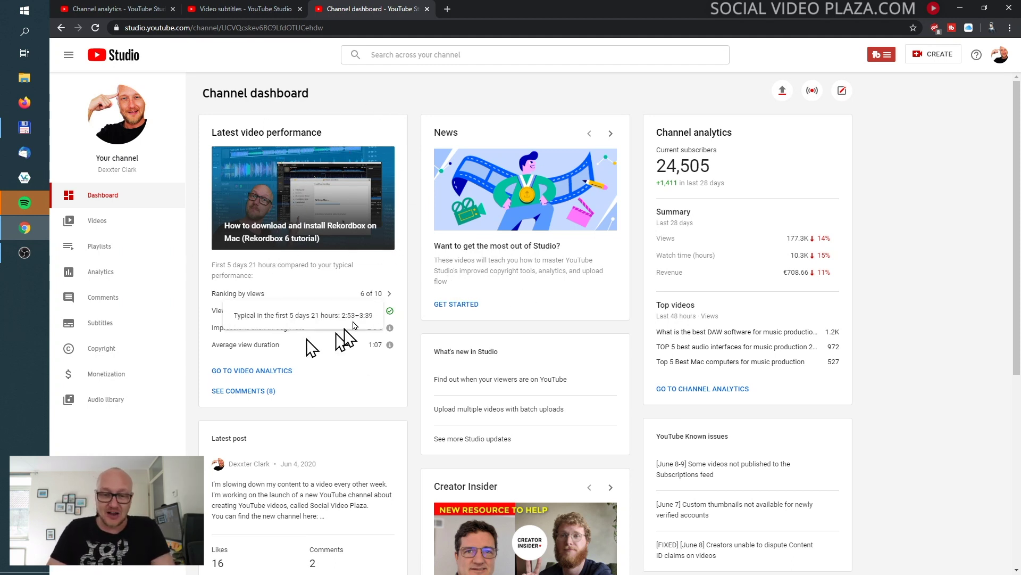
{"action": "mouse_move", "coordinate": [343, 341]}
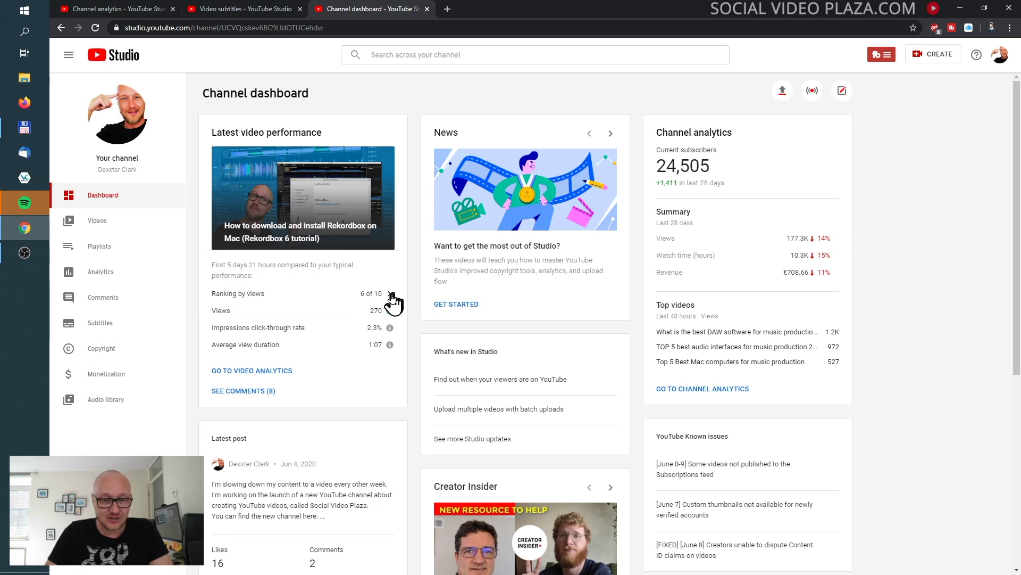
{"action": "mouse_move", "coordinate": [390, 296]}
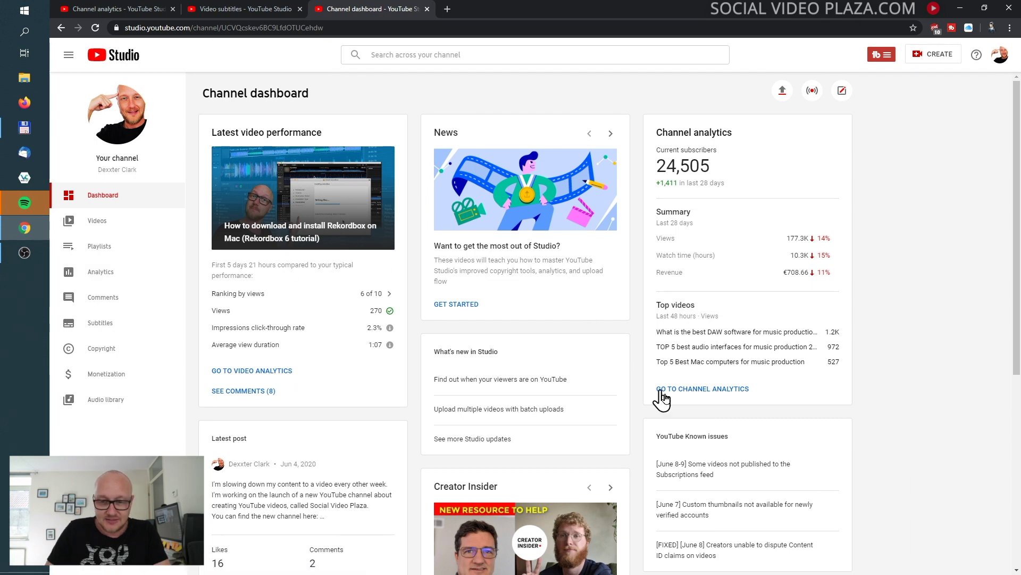
- Open the channel analytics overview and examine the views, watch time, subscribers and estimated revenue graphs with their published-video markers
{"action": "left_click", "coordinate": [116, 272]}
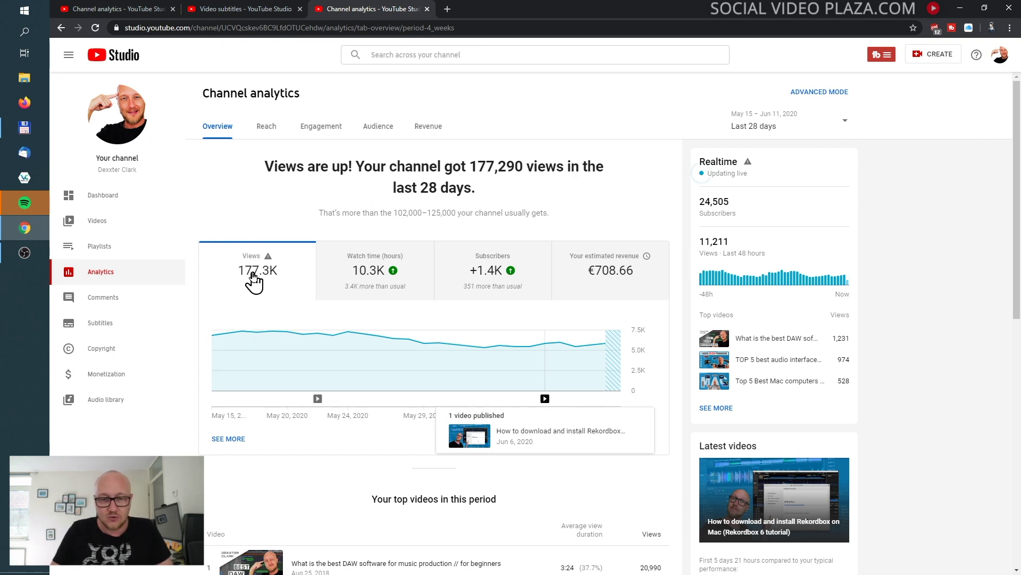
{"action": "mouse_move", "coordinate": [254, 277]}
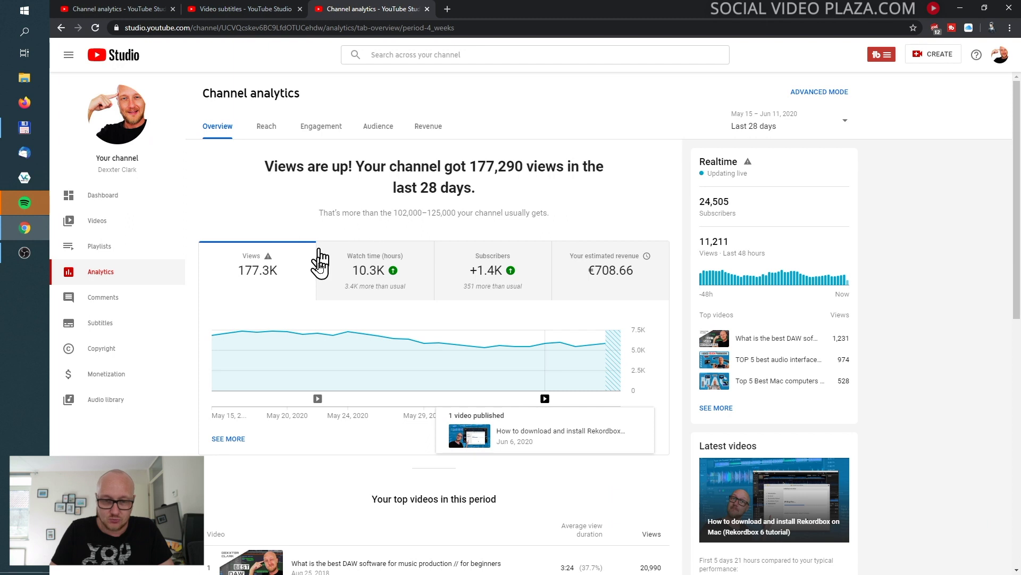
{"action": "left_click", "coordinate": [356, 288]}
{"action": "left_click", "coordinate": [250, 282]}
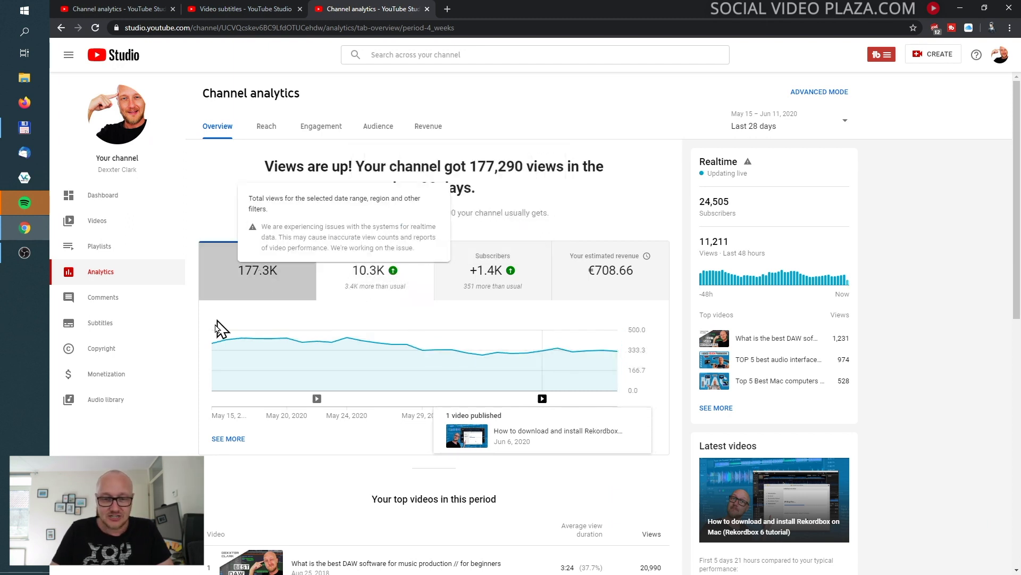
{"action": "left_click", "coordinate": [349, 287]}
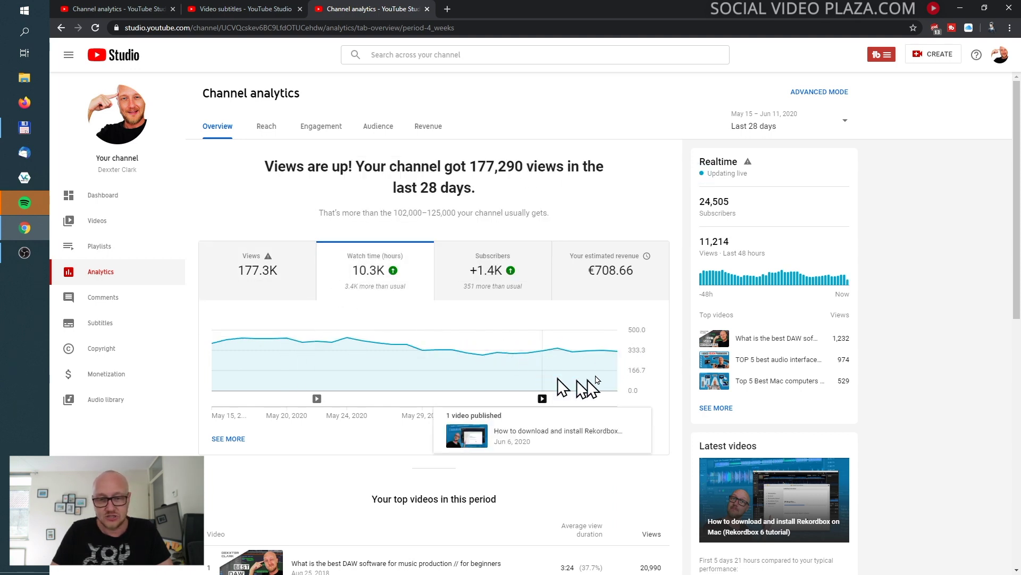
{"action": "left_click", "coordinate": [476, 269]}
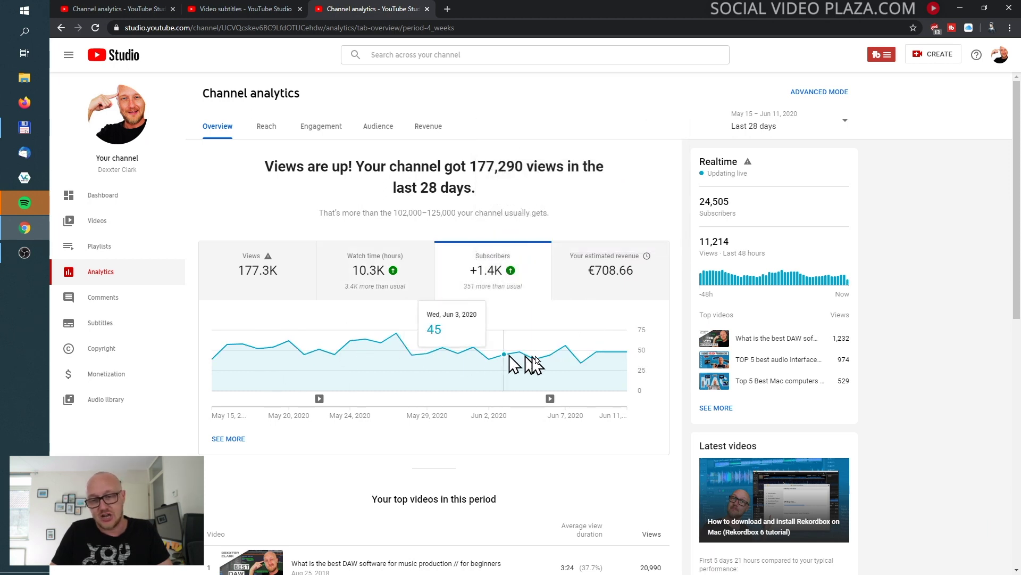
{"action": "left_click", "coordinate": [599, 272]}
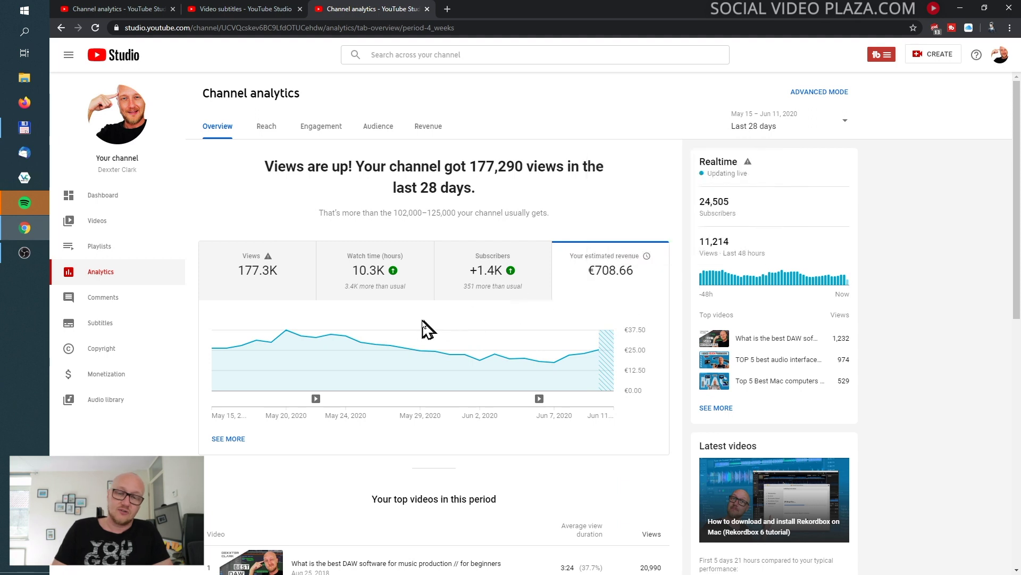
{"action": "mouse_move", "coordinate": [314, 401]}
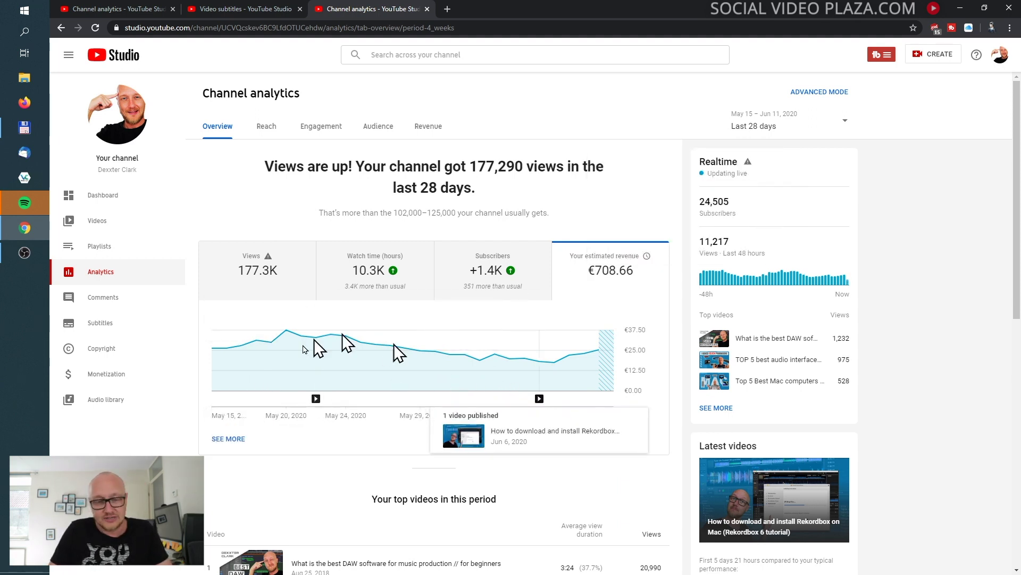
{"action": "mouse_move", "coordinate": [538, 401]}
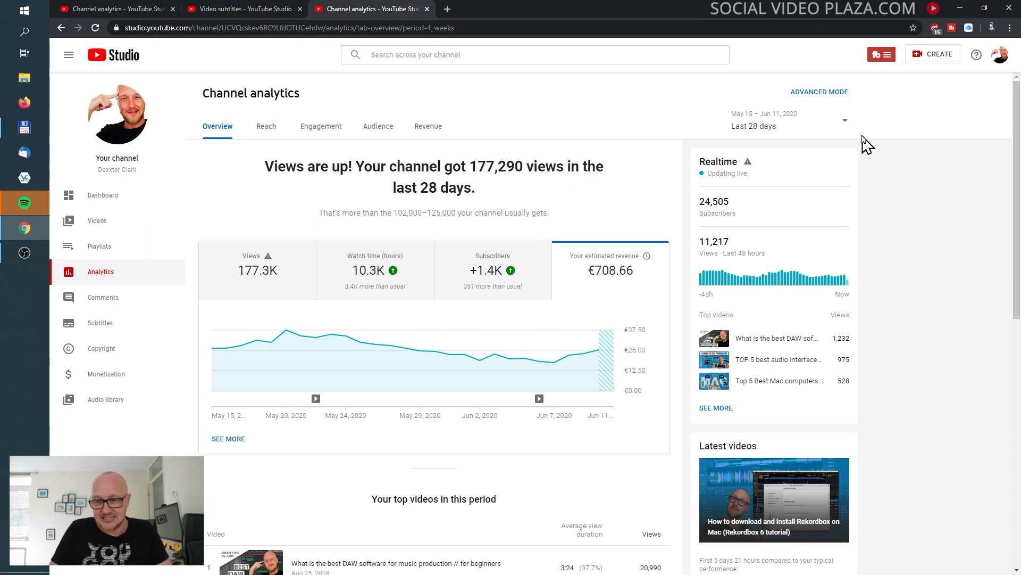
- View the estimated revenue graph for the last 90 days, checking its published-video markers, and for the last 365 days
{"action": "left_click", "coordinate": [845, 129]}
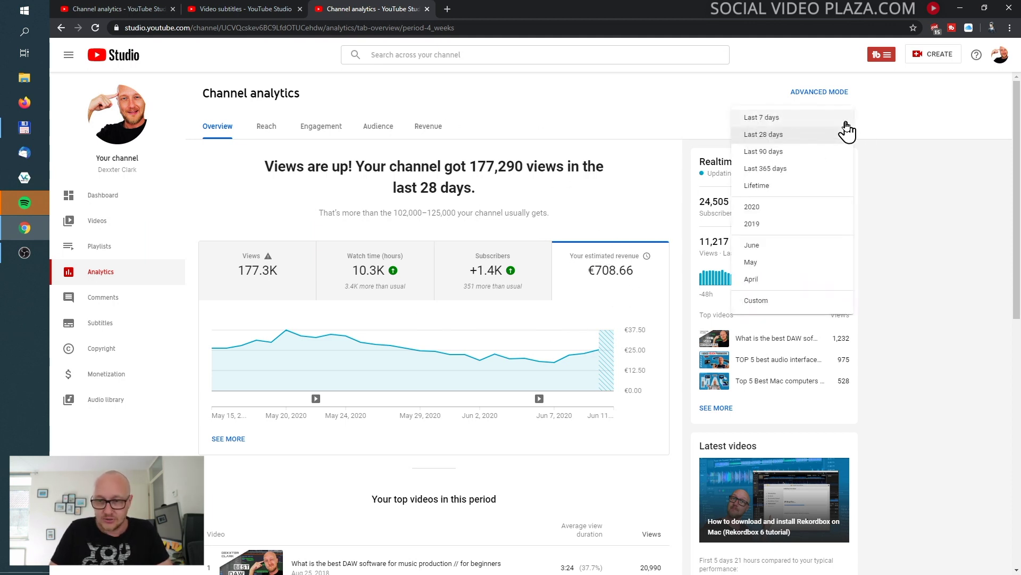
{"action": "left_click", "coordinate": [822, 152]}
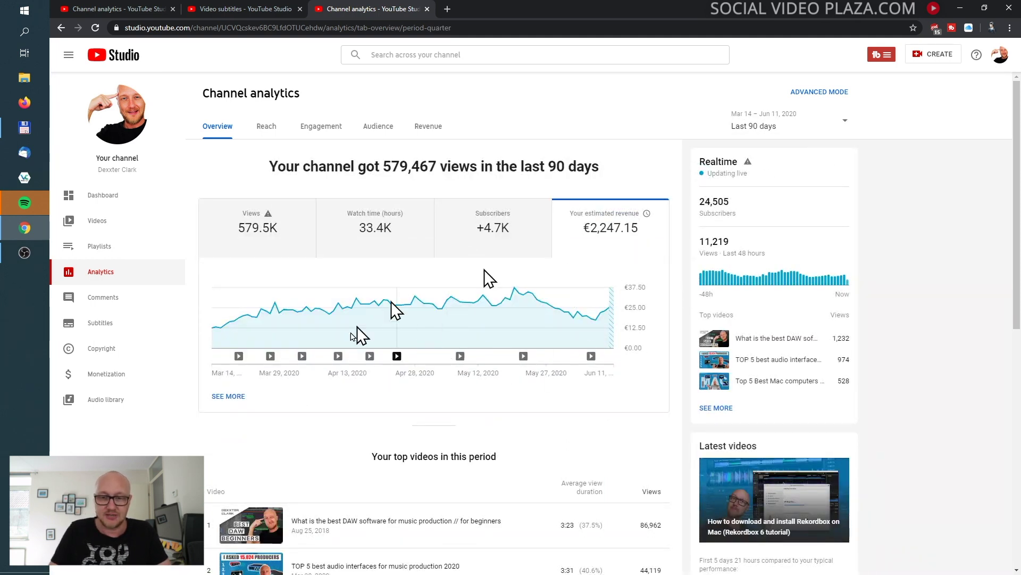
{"action": "mouse_move", "coordinate": [240, 370]}
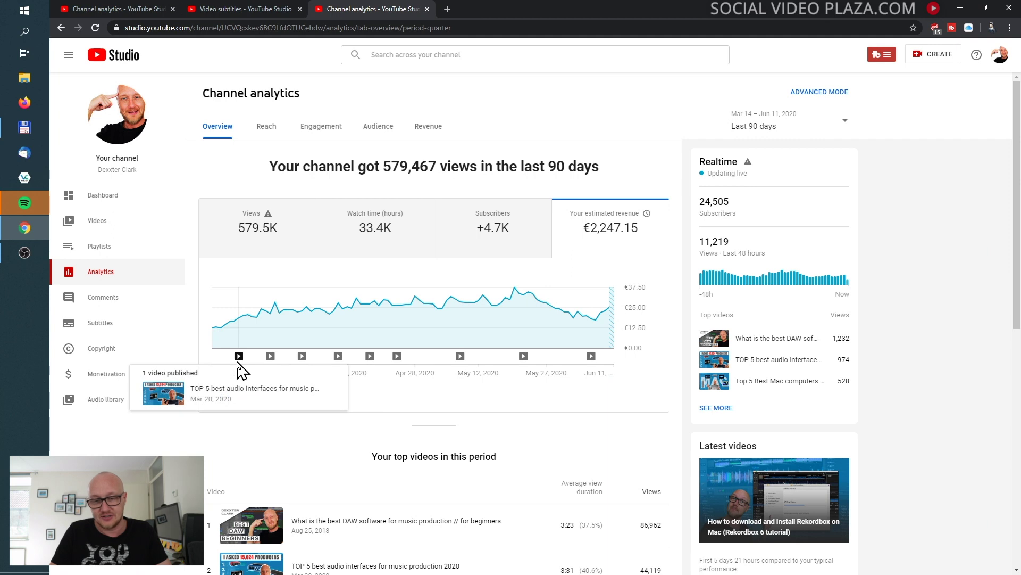
{"action": "mouse_move", "coordinate": [301, 366]}
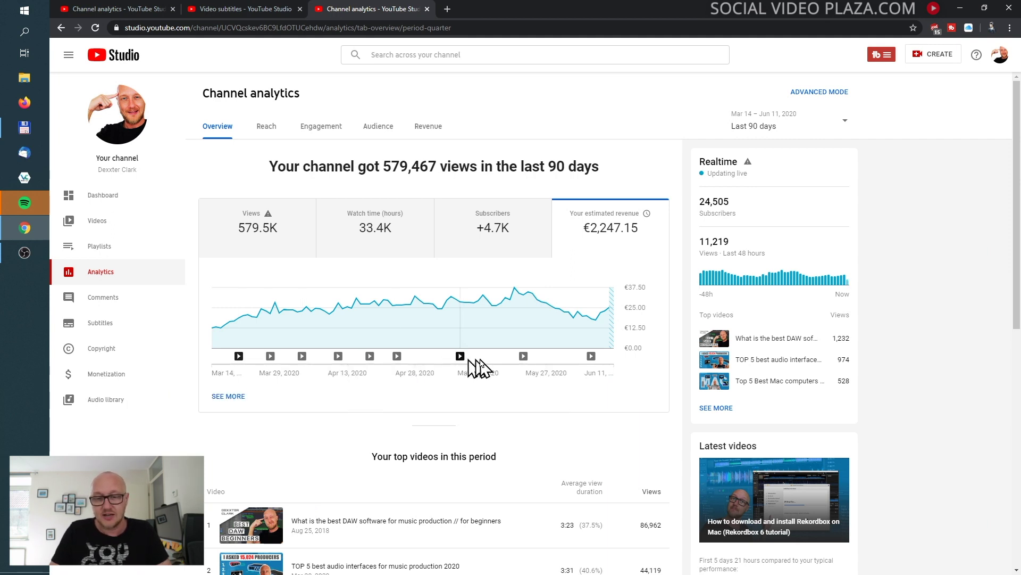
{"action": "left_click", "coordinate": [853, 129]}
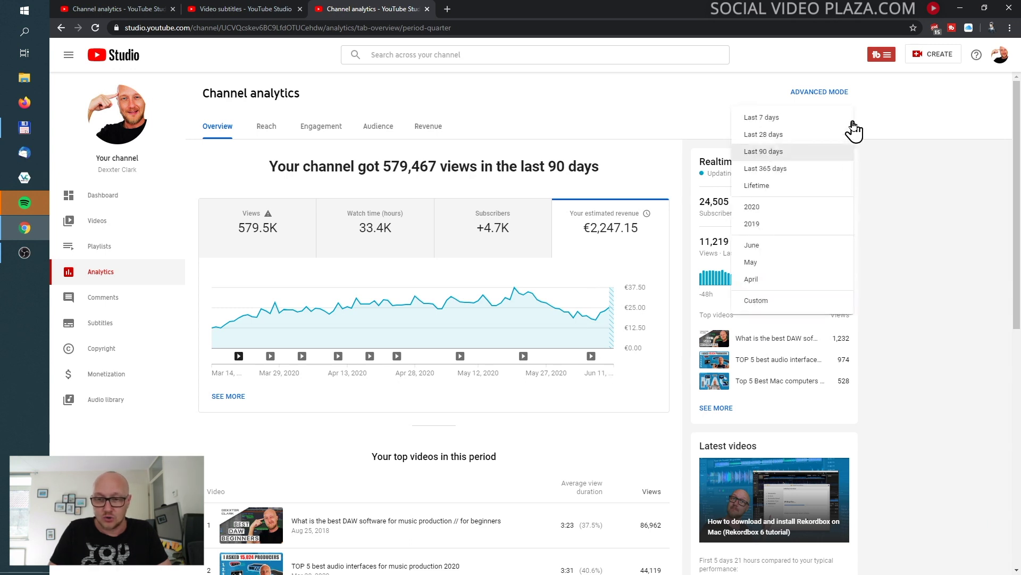
{"action": "left_click", "coordinate": [808, 176]}
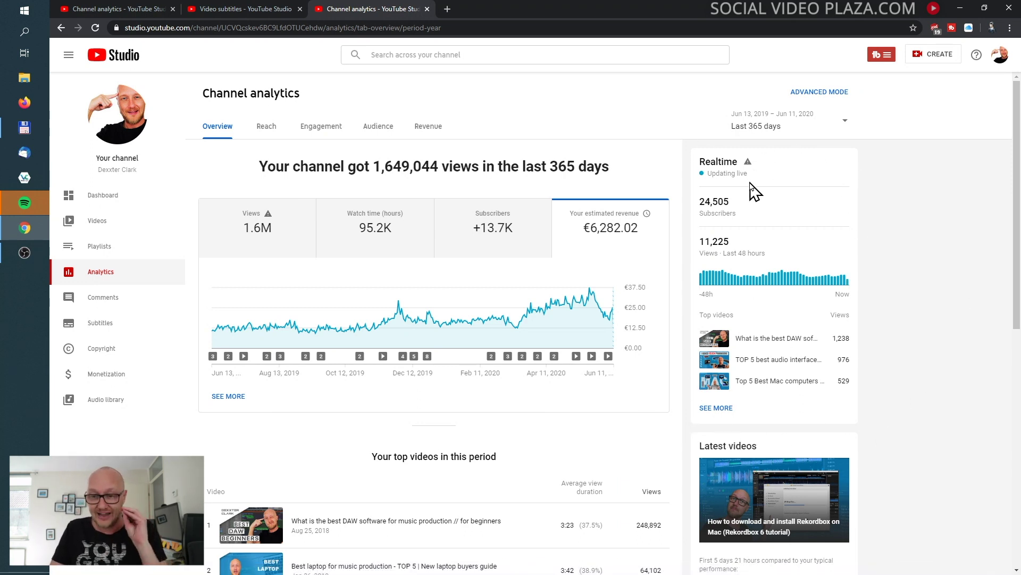
- Open the full realtime report, examine each video's views over the last 48 hours and 60 minutes, and close the report
{"action": "left_click", "coordinate": [718, 408]}
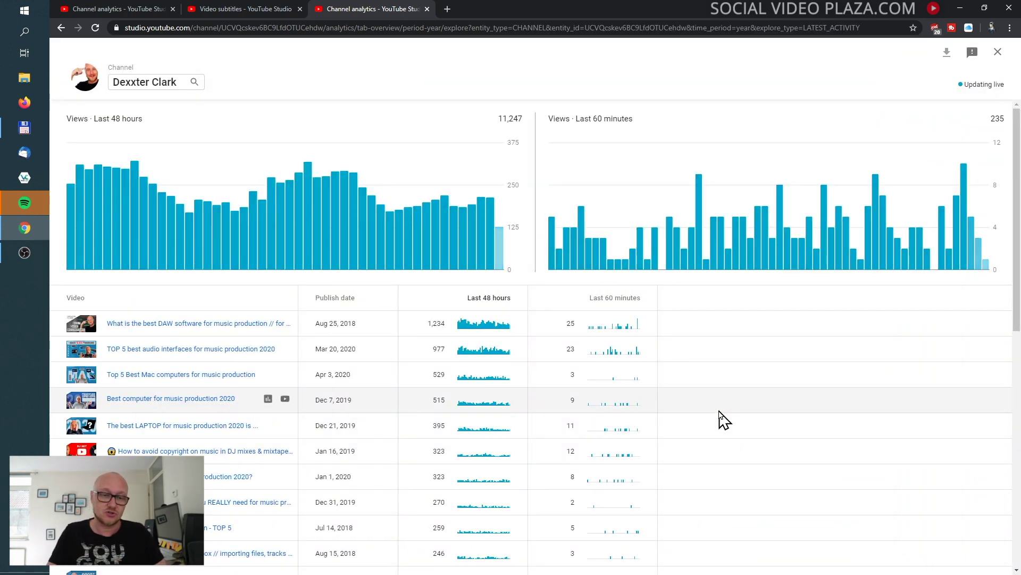
{"action": "mouse_move", "coordinate": [170, 333]}
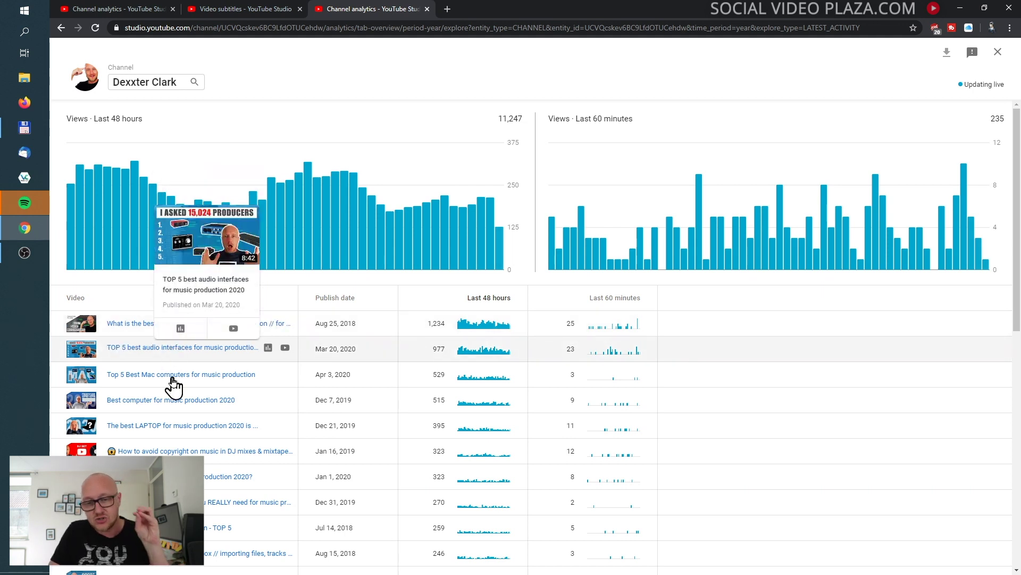
{"action": "scroll", "coordinate": [172, 381], "scroll_direction": "down", "scroll_amount": 1}
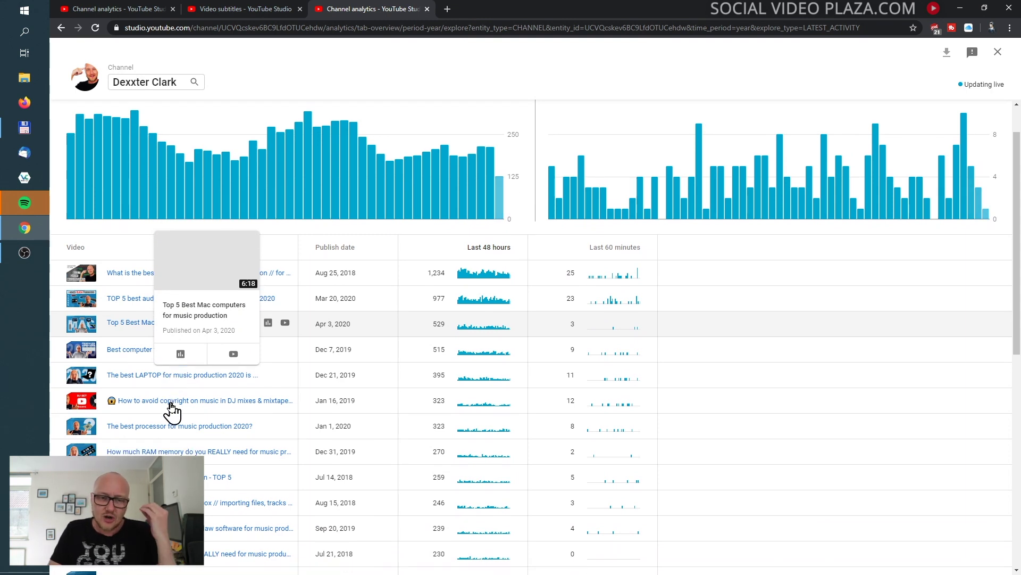
{"action": "scroll", "coordinate": [171, 407], "scroll_direction": "down", "scroll_amount": 3}
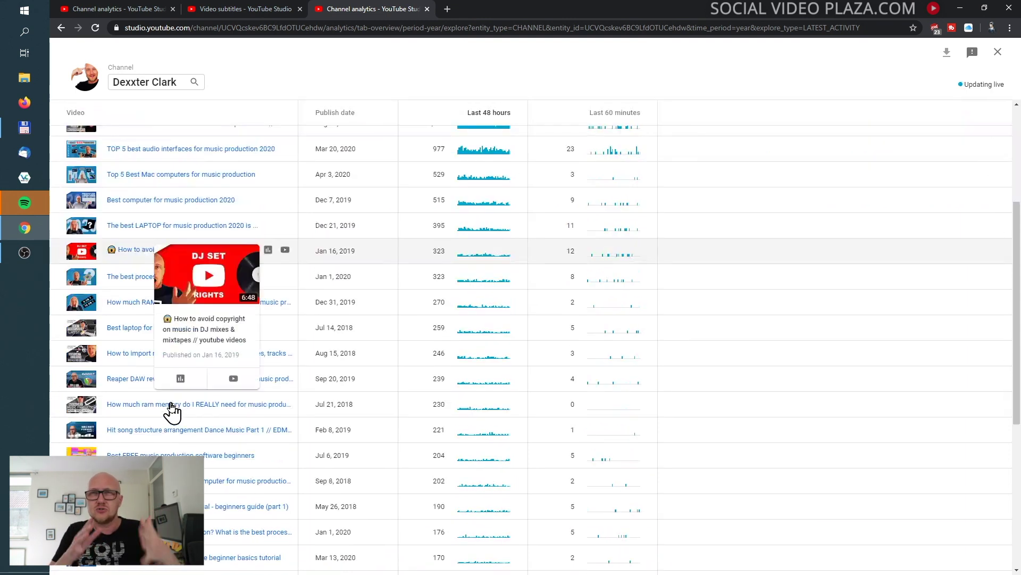
{"action": "scroll", "coordinate": [171, 407], "scroll_direction": "down", "scroll_amount": 2}
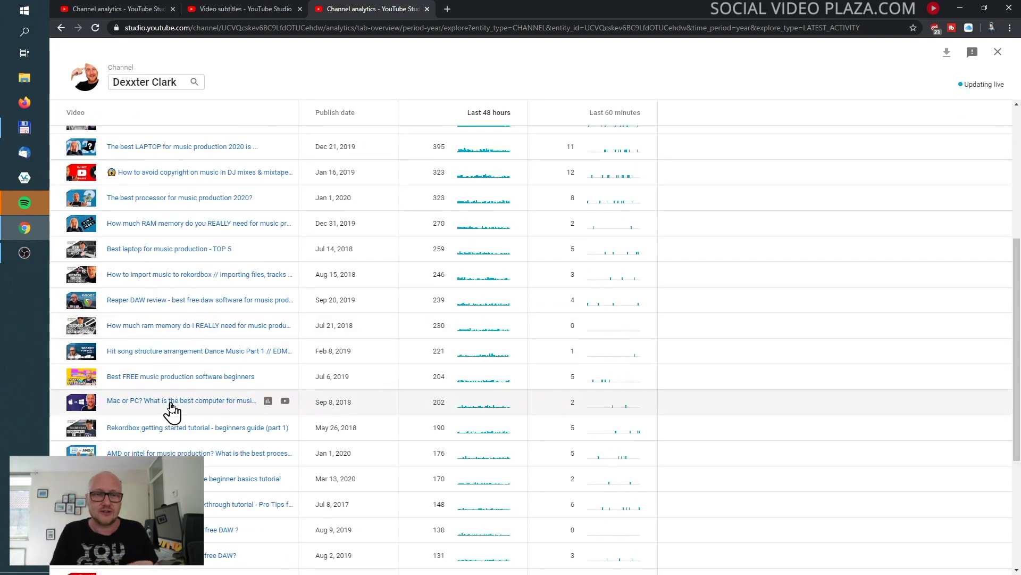
{"action": "scroll", "coordinate": [171, 407], "scroll_direction": "down", "scroll_amount": 2}
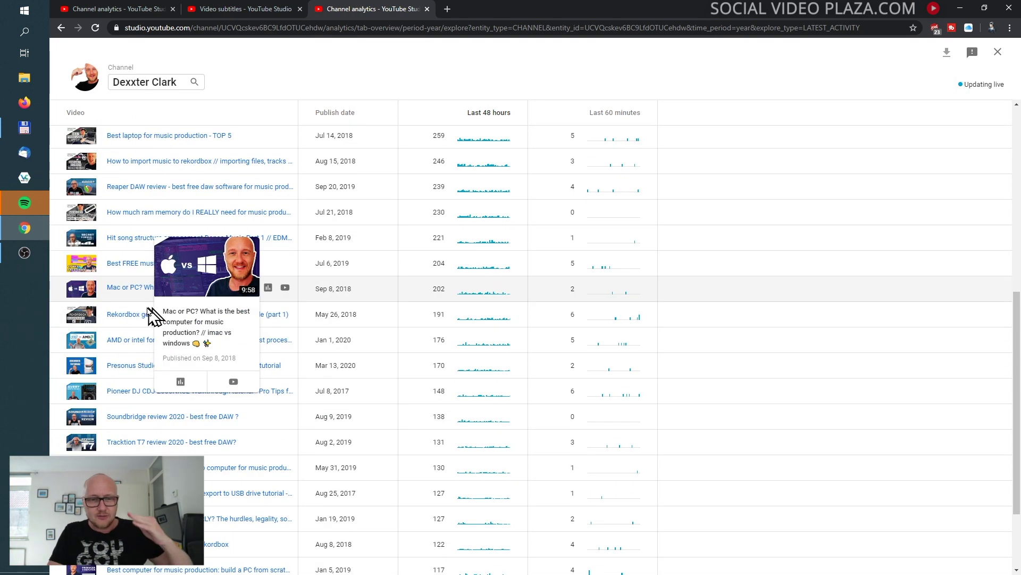
{"action": "mouse_move", "coordinate": [143, 313]}
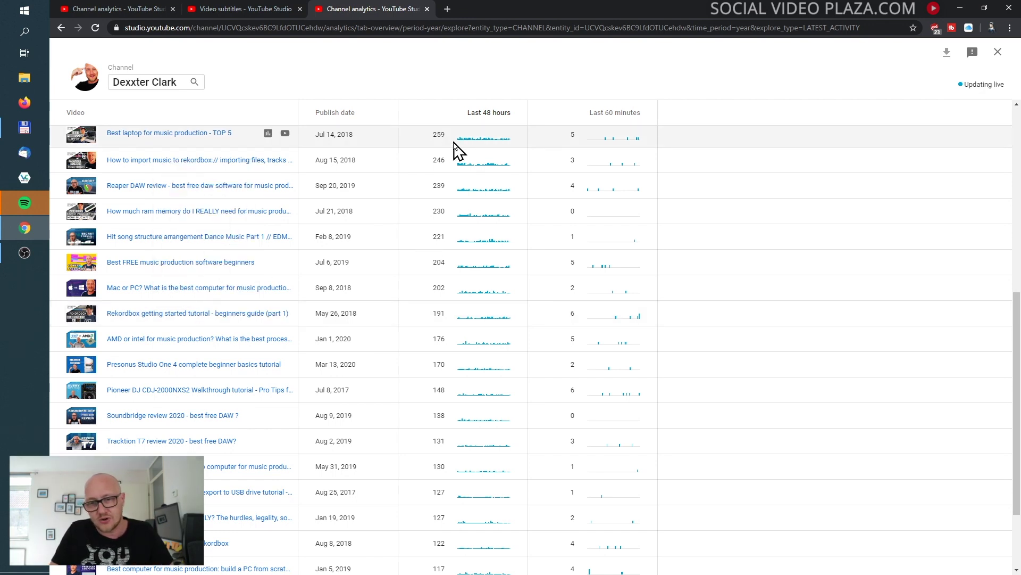
{"action": "scroll", "coordinate": [495, 213], "scroll_direction": "up", "scroll_amount": 7}
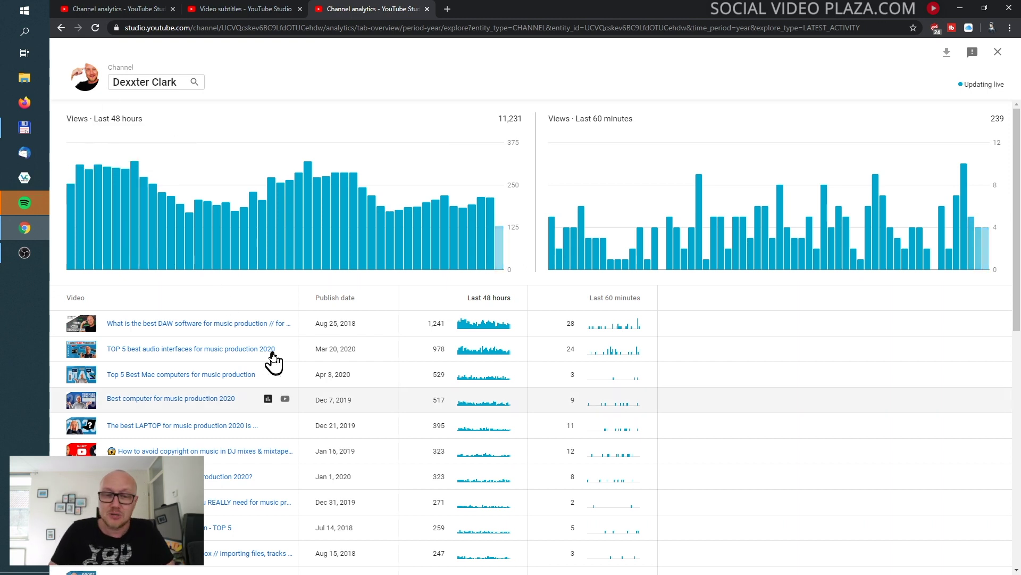
{"action": "scroll", "coordinate": [272, 358], "scroll_direction": "down", "scroll_amount": 3}
{"action": "scroll", "coordinate": [272, 358], "scroll_direction": "up", "scroll_amount": 3}
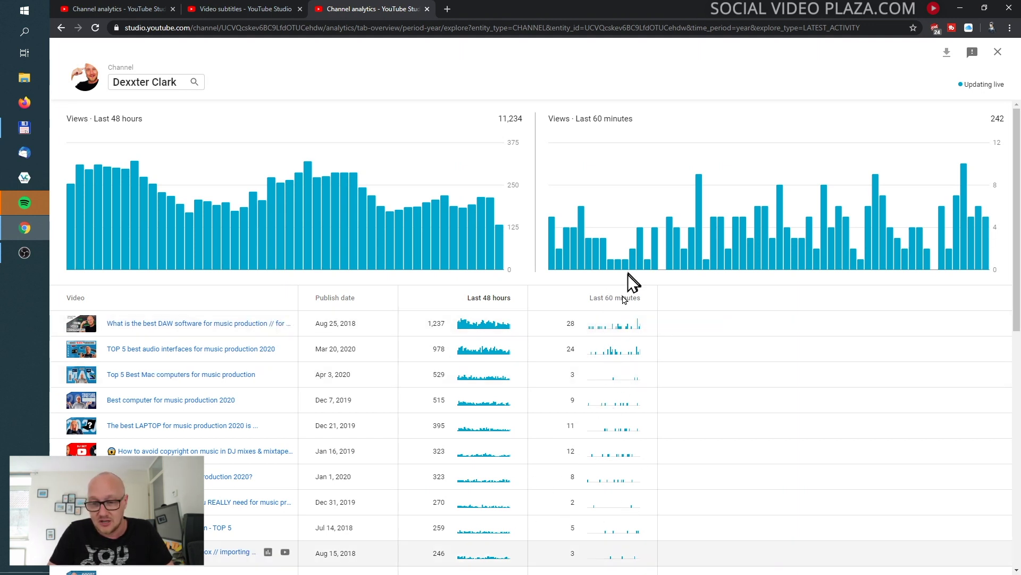
{"action": "left_click", "coordinate": [998, 53]}
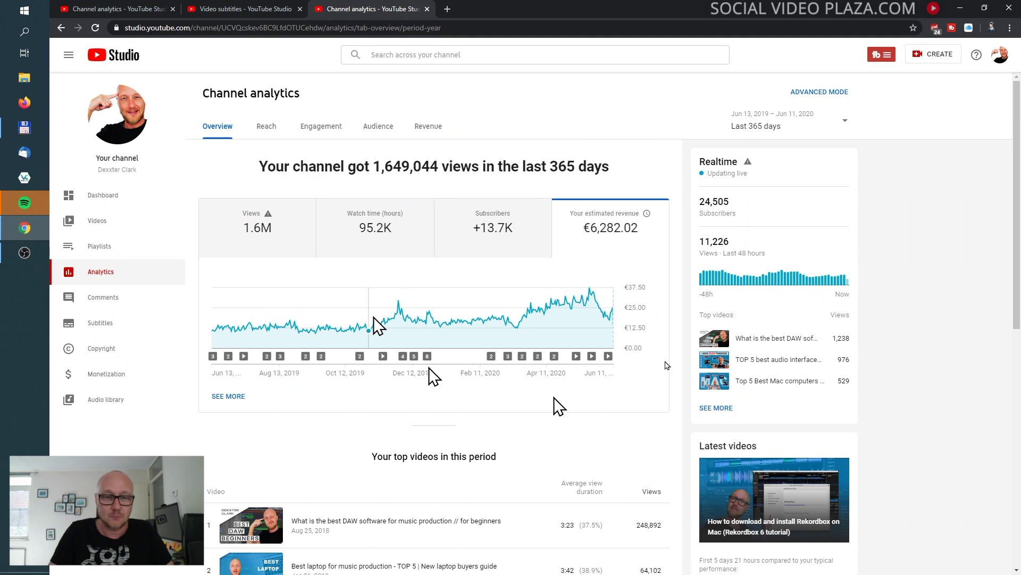
- Look through the channel's top videos for the last 365 days, checking their average view duration and views
{"action": "scroll", "coordinate": [670, 455], "scroll_direction": "down", "scroll_amount": 3}
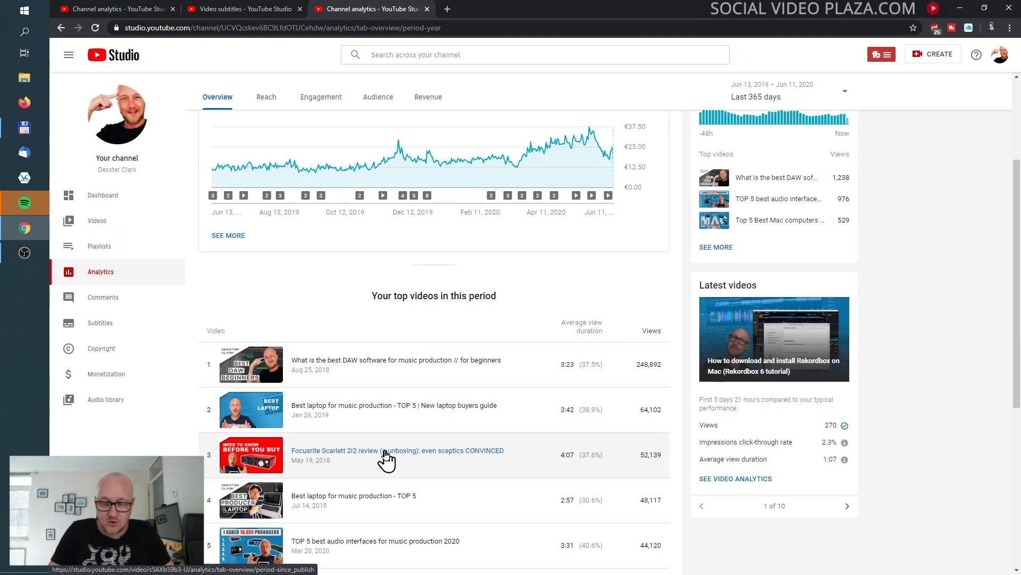
{"action": "scroll", "coordinate": [383, 458], "scroll_direction": "down", "scroll_amount": 3}
{"action": "scroll", "coordinate": [420, 223], "scroll_direction": "up", "scroll_amount": 3}
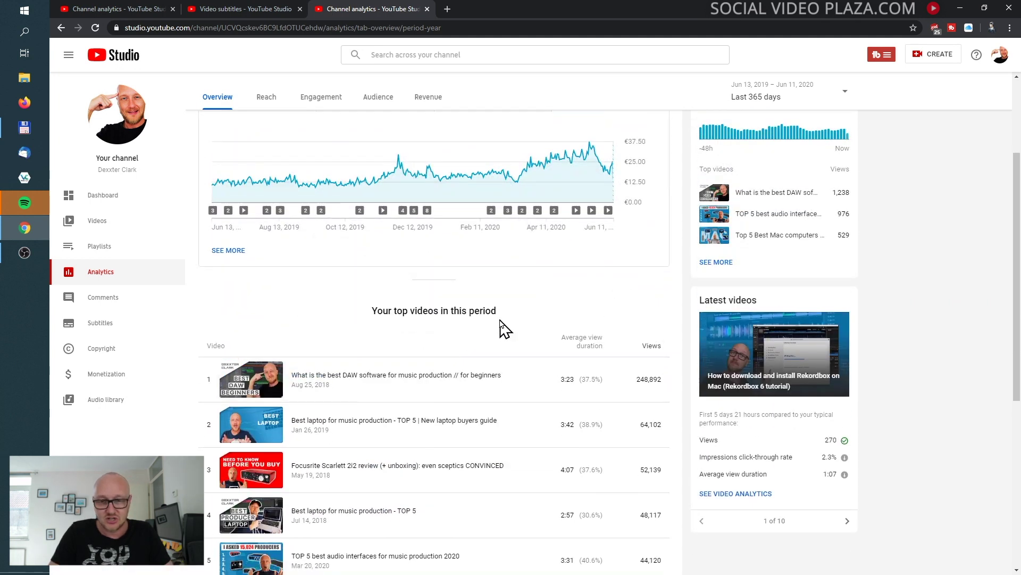
{"action": "scroll", "coordinate": [532, 321], "scroll_direction": "up", "scroll_amount": 2}
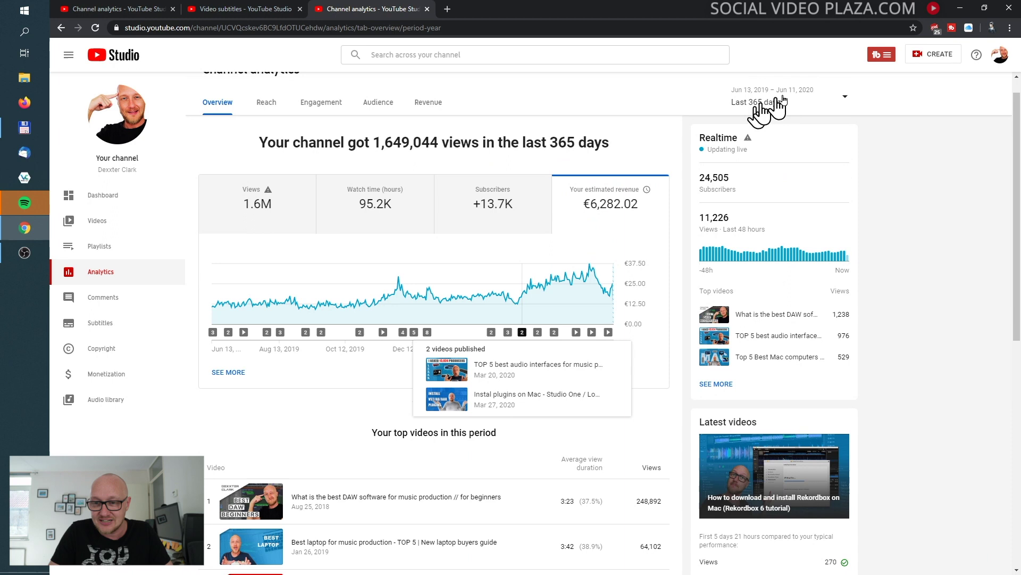
- Set the analytics period to the last 28 days and bring up the top videos for that period
{"action": "left_click", "coordinate": [791, 104]}
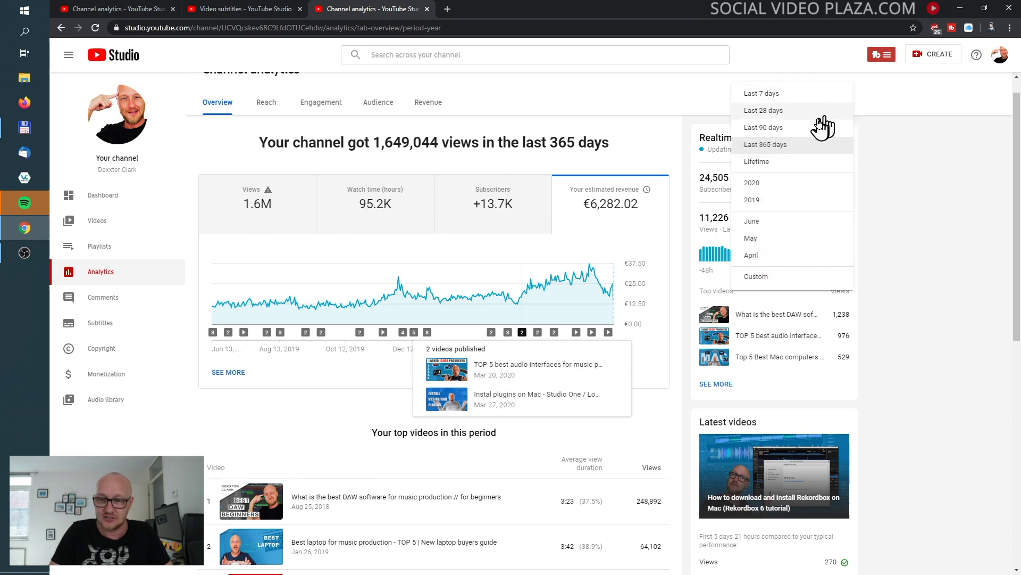
{"action": "left_click", "coordinate": [811, 114]}
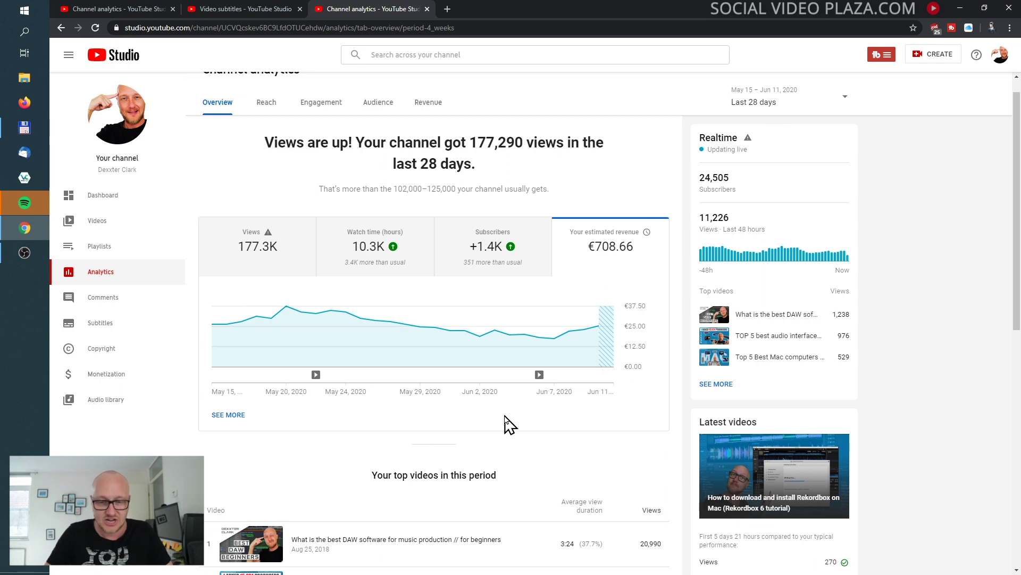
{"action": "scroll", "coordinate": [508, 424], "scroll_direction": "down", "scroll_amount": 5}
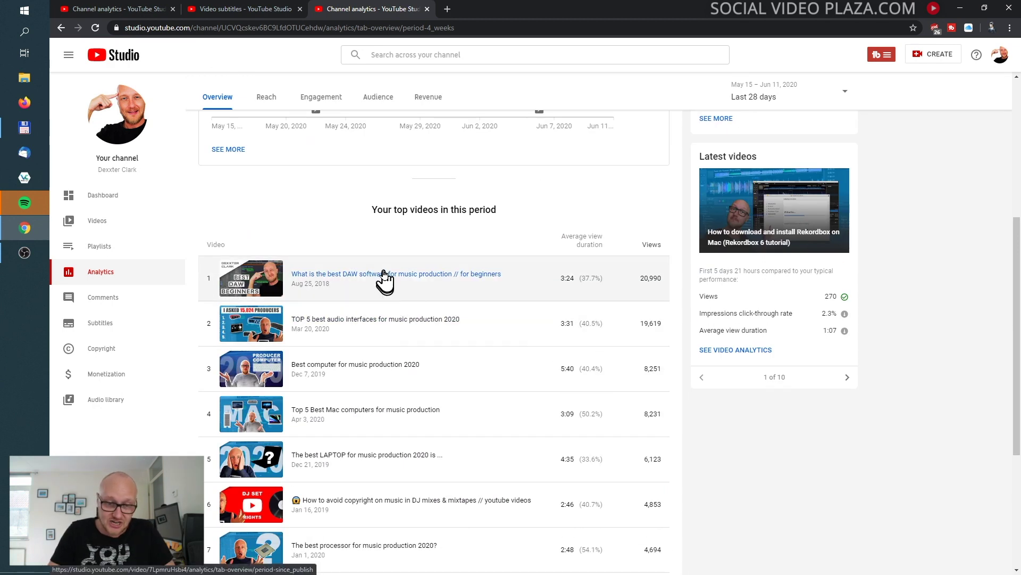
- Look through the top videos of the last 28 days and open the detailed report behind the estimated revenue graph
{"action": "scroll", "coordinate": [383, 530], "scroll_direction": "down", "scroll_amount": 4}
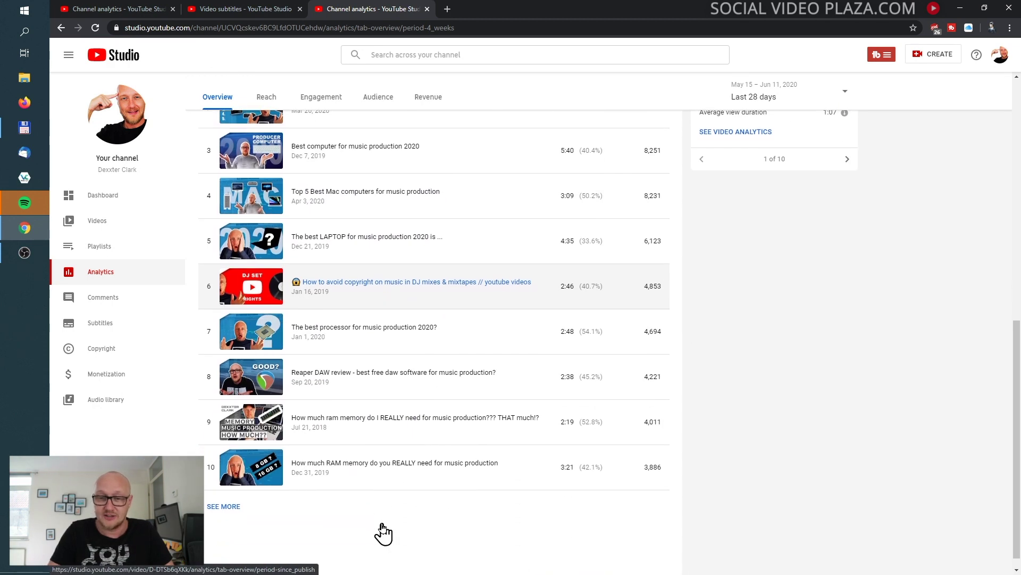
{"action": "scroll", "coordinate": [383, 532], "scroll_direction": "up", "scroll_amount": 4}
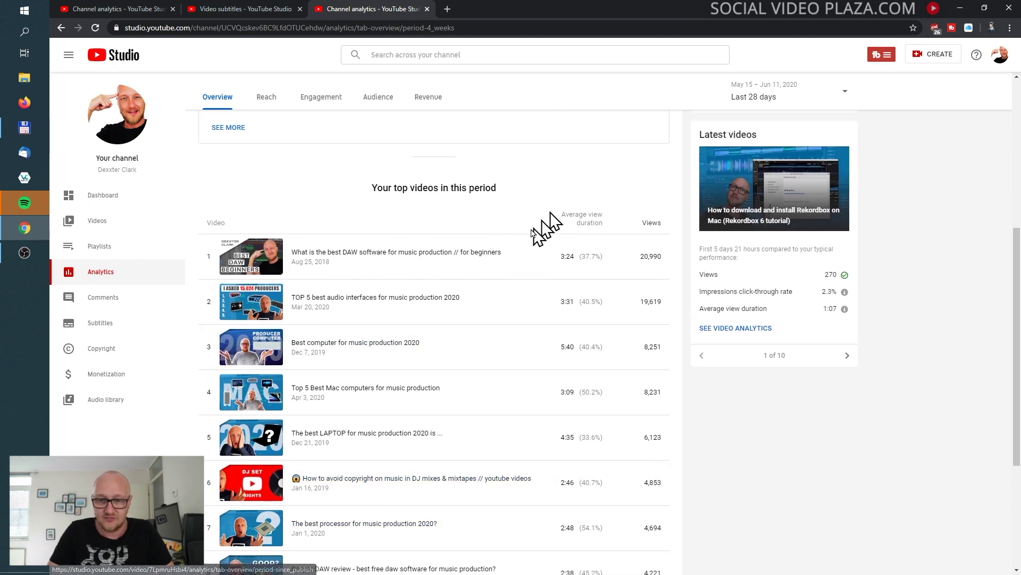
{"action": "scroll", "coordinate": [528, 240], "scroll_direction": "up", "scroll_amount": 2}
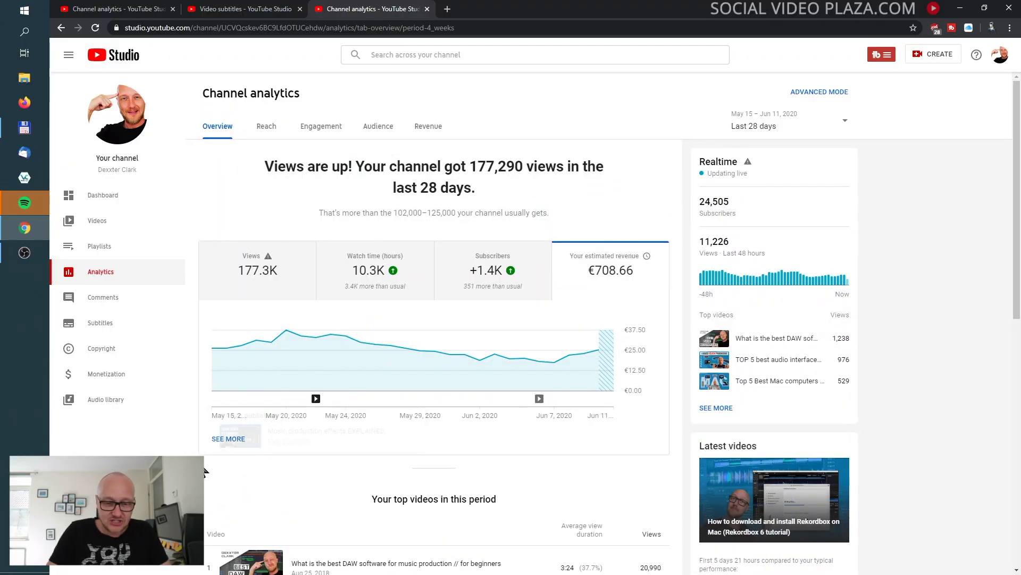
{"action": "left_click", "coordinate": [228, 439]}
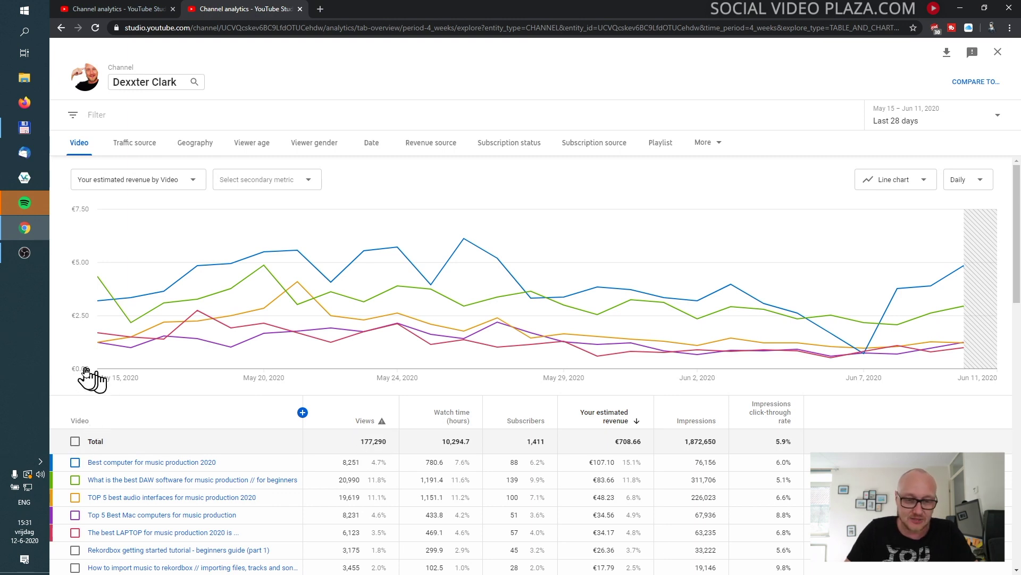
- View the channel's total estimated revenue as a single line, check the available time periods, and return to the per-video lines
{"action": "left_click", "coordinate": [76, 441]}
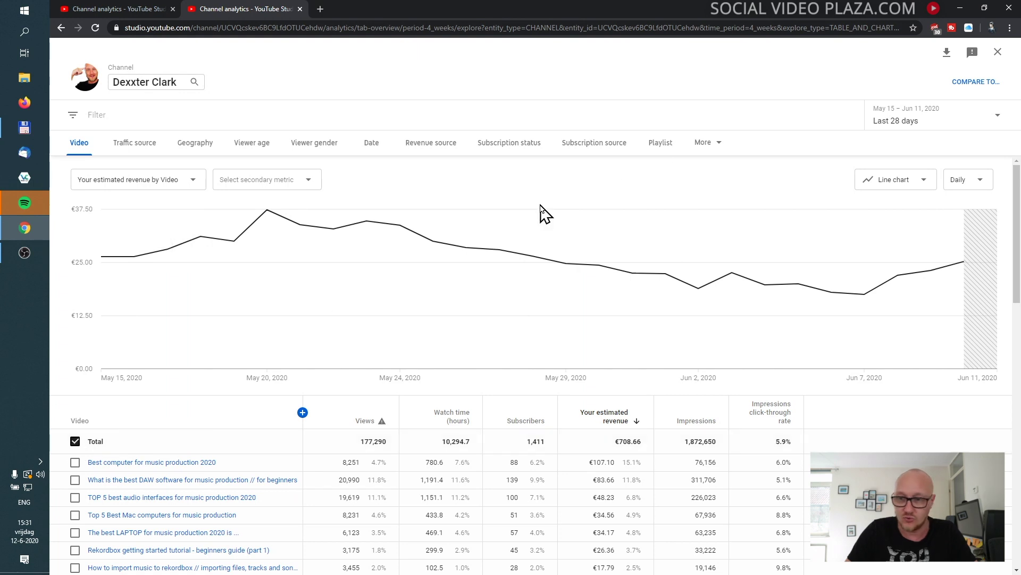
{"action": "left_click", "coordinate": [912, 115]}
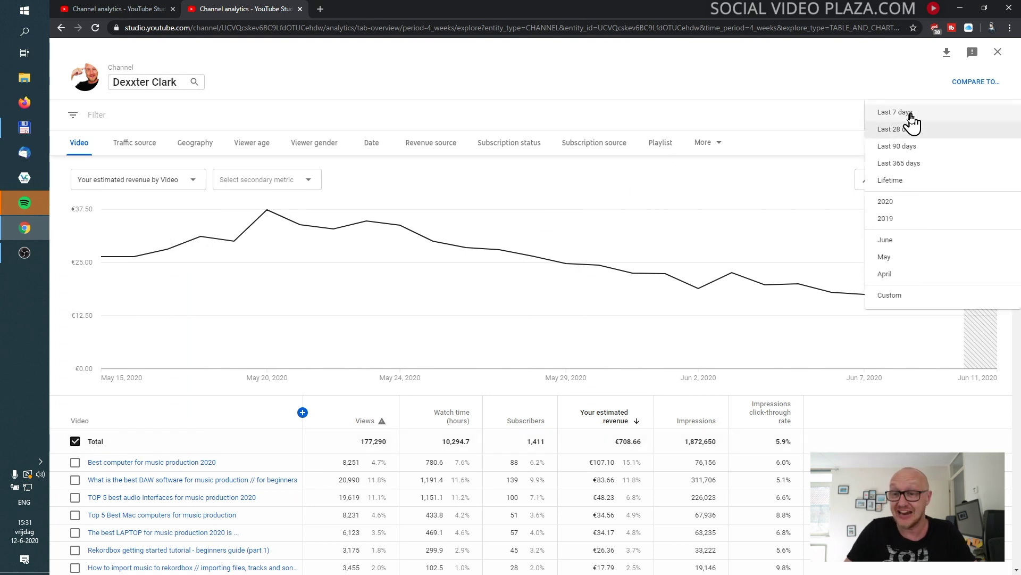
{"action": "left_click", "coordinate": [858, 100]}
{"action": "left_click", "coordinate": [75, 441]}
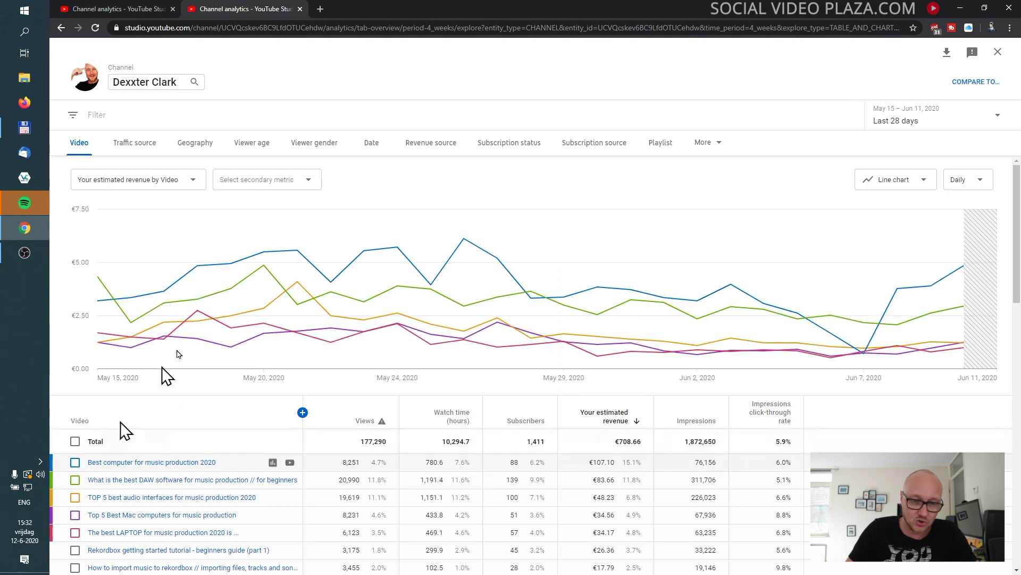
- Compare the revenue lines of only the best computer, audio interfaces and best LAPTOP videos, and look through the full video table
{"action": "mouse_move", "coordinate": [455, 333]}
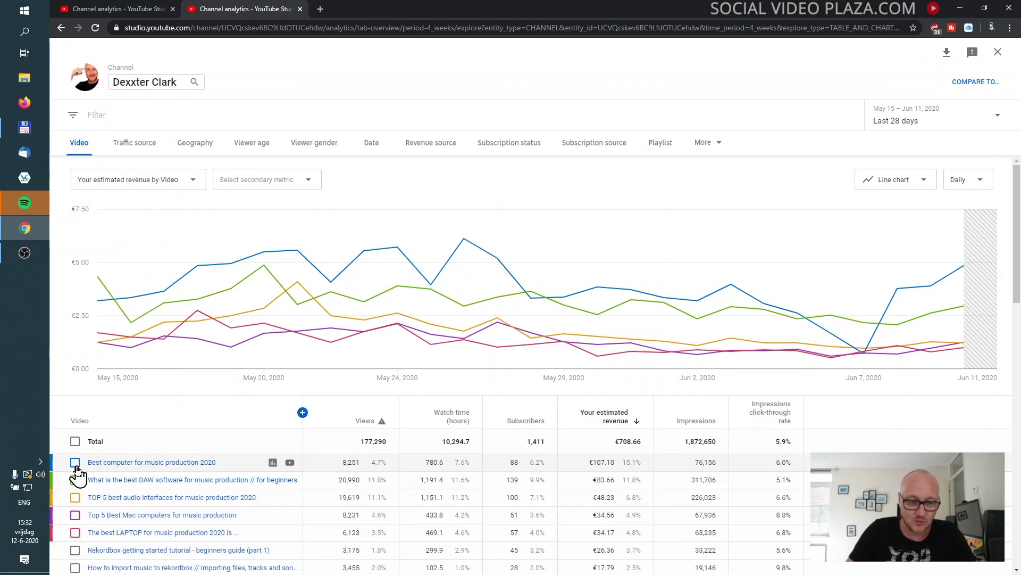
{"action": "left_click", "coordinate": [75, 532]}
{"action": "mouse_move", "coordinate": [167, 463]}
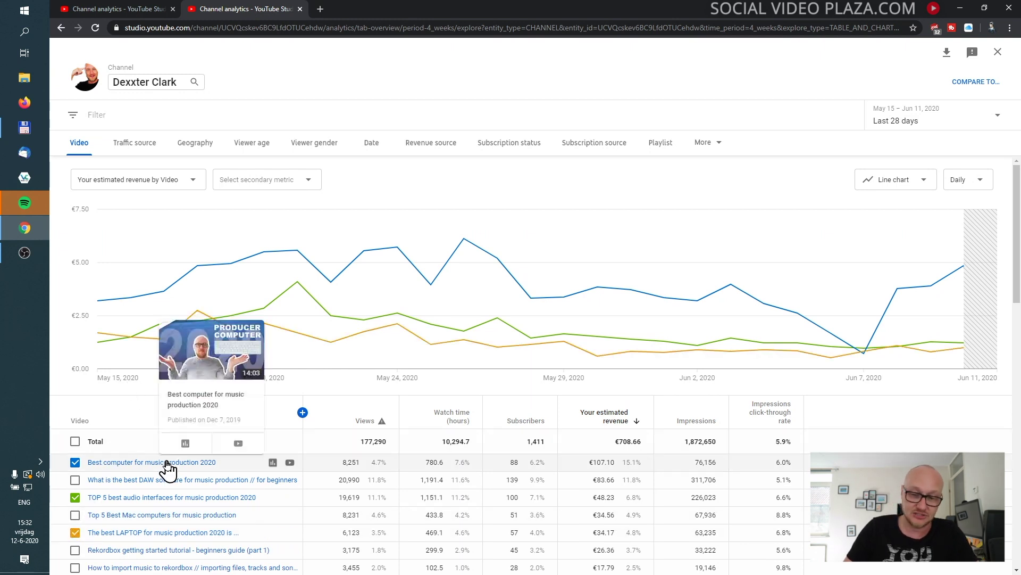
{"action": "scroll", "coordinate": [166, 464], "scroll_direction": "down", "scroll_amount": 15}
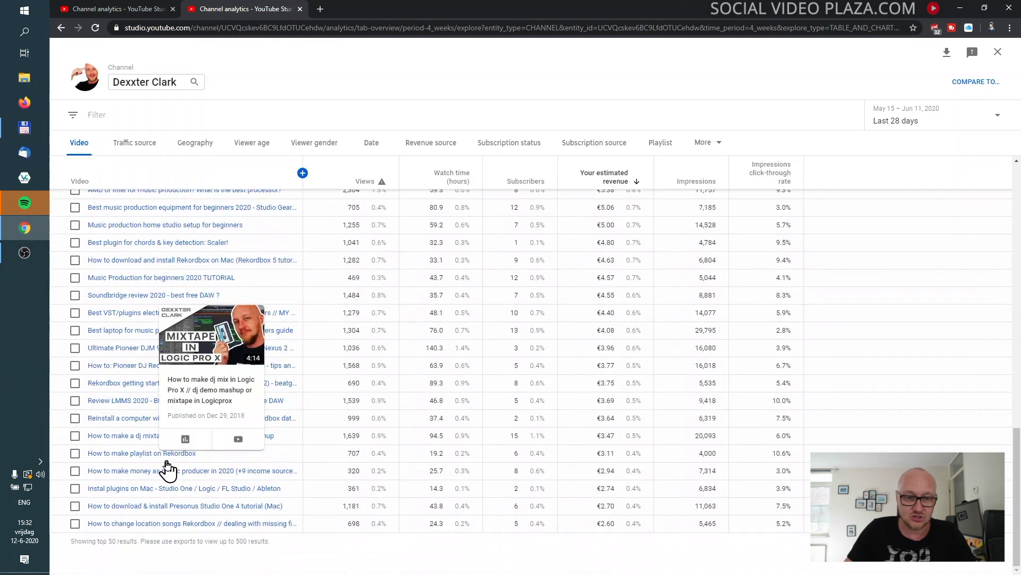
{"action": "scroll", "coordinate": [167, 468], "scroll_direction": "up", "scroll_amount": 15}
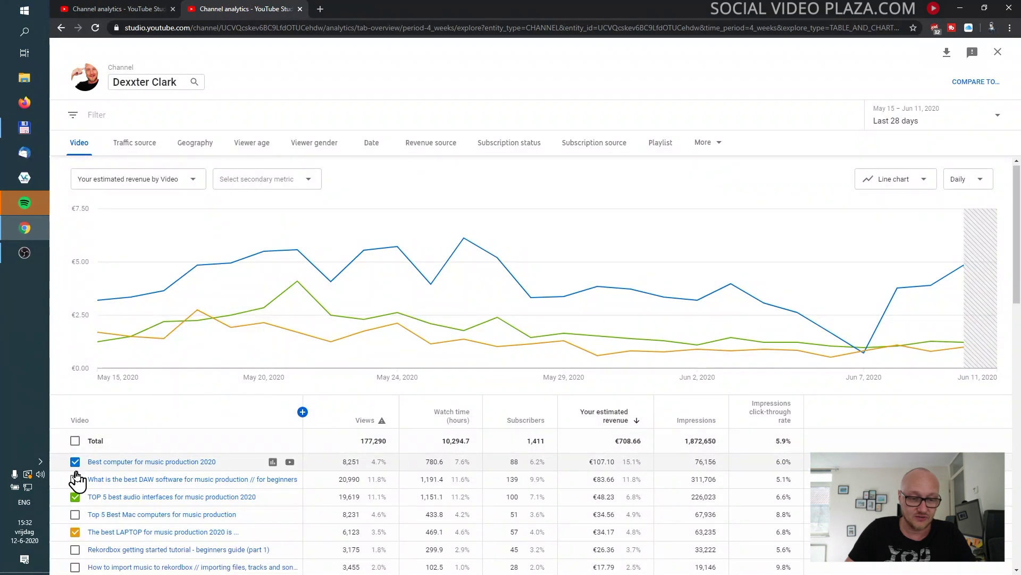
- Switch the graph's metric to Views and then to Watch time (hours), and check the available secondary metrics
{"action": "left_click", "coordinate": [189, 181]}
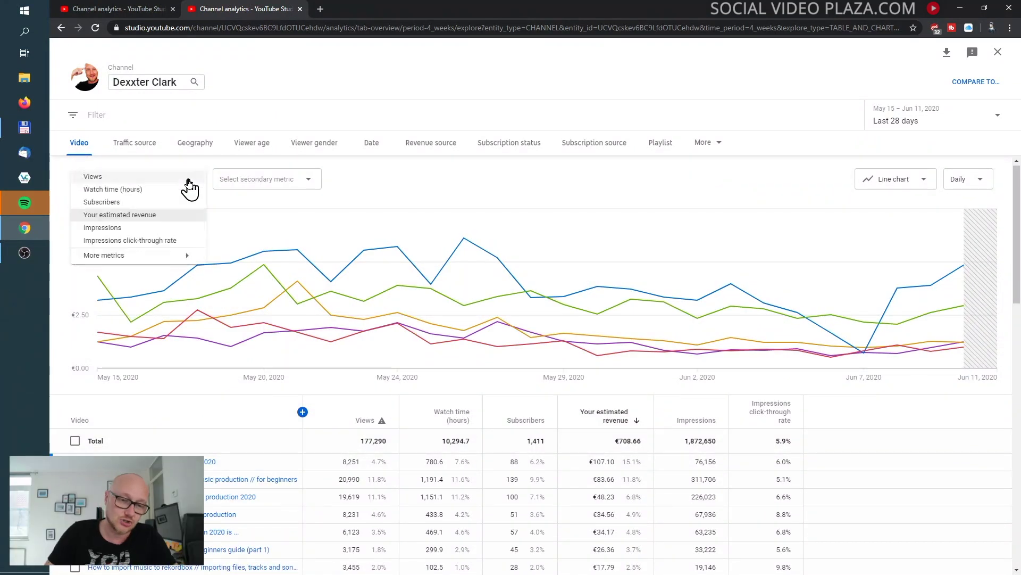
{"action": "left_click", "coordinate": [154, 180]}
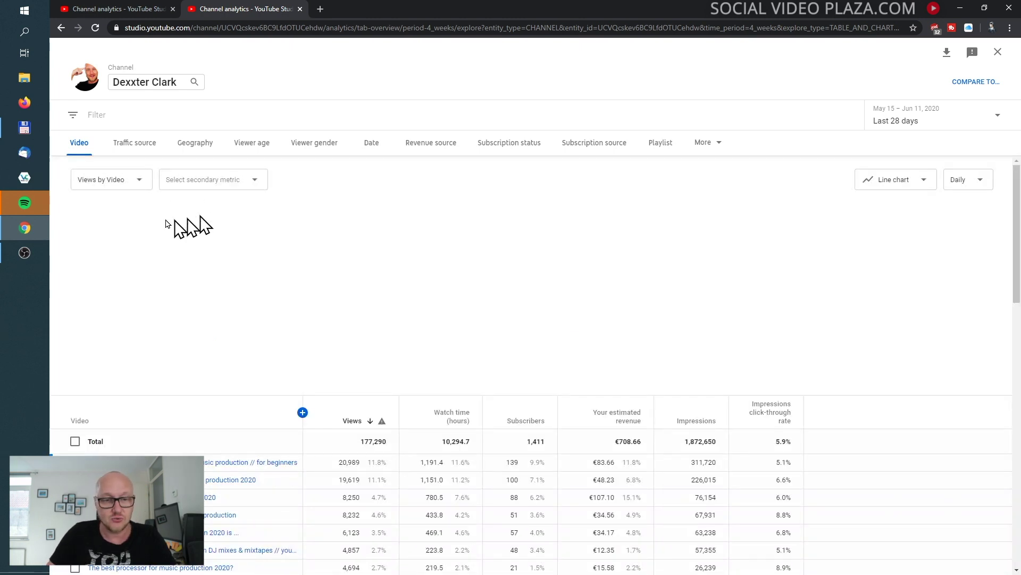
{"action": "left_click", "coordinate": [138, 183]}
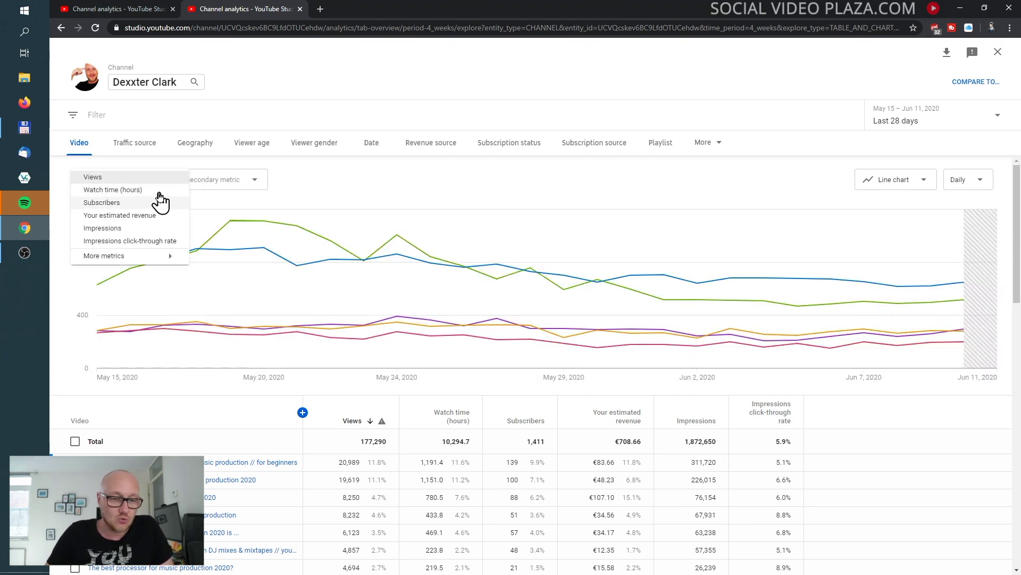
{"action": "left_click", "coordinate": [160, 191]}
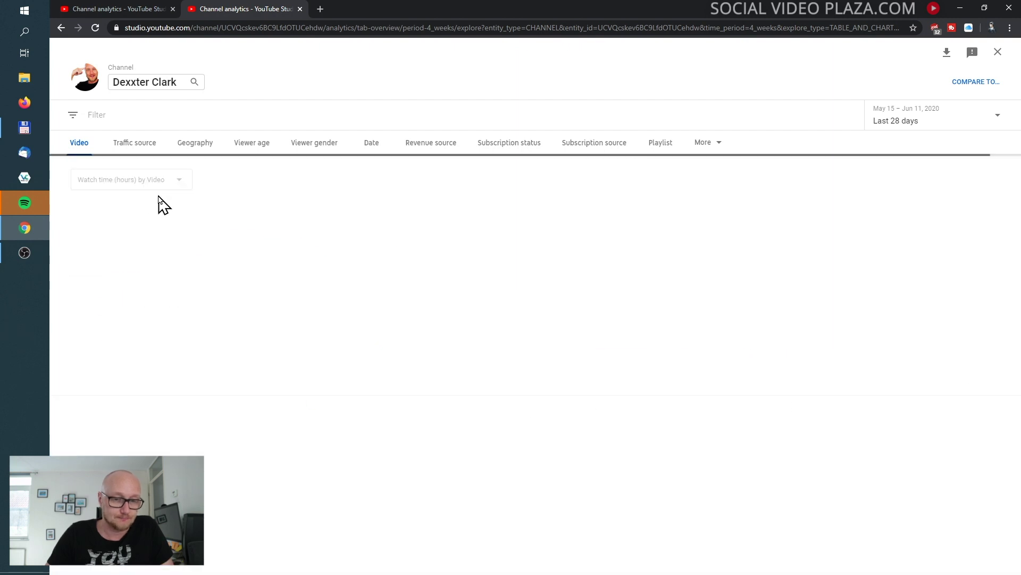
{"action": "left_click", "coordinate": [297, 182]}
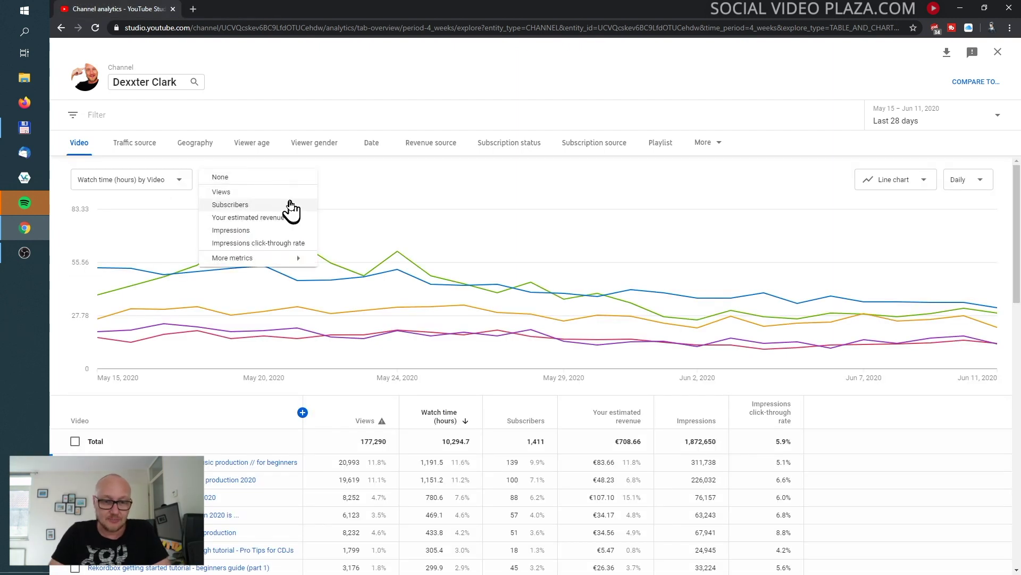
{"action": "left_click", "coordinate": [925, 186]}
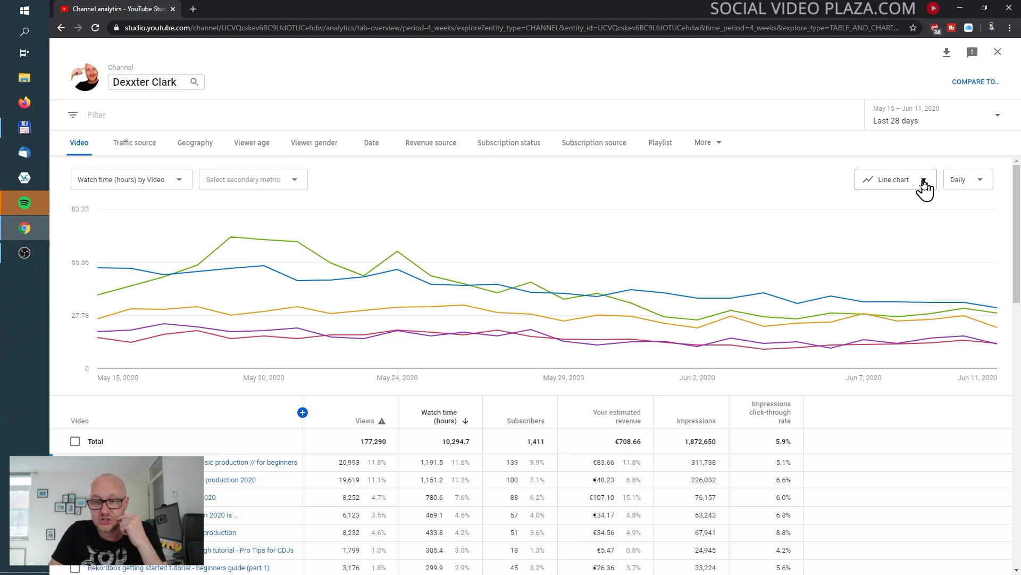
- View the watch time per video as a bar chart and return to the line chart
{"action": "left_click", "coordinate": [924, 185]}
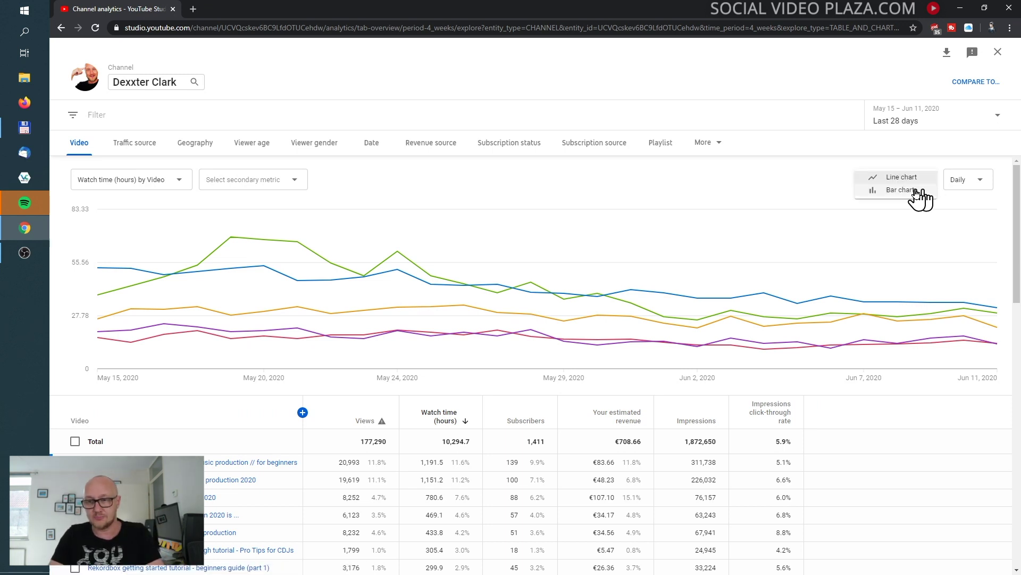
{"action": "left_click", "coordinate": [917, 192]}
{"action": "left_click", "coordinate": [980, 183]}
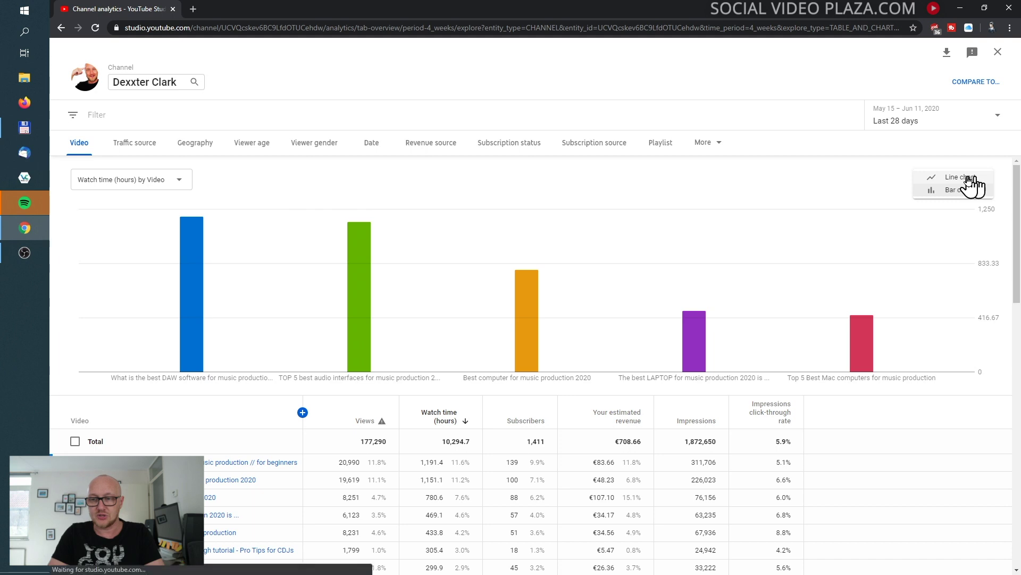
{"action": "left_click", "coordinate": [968, 178]}
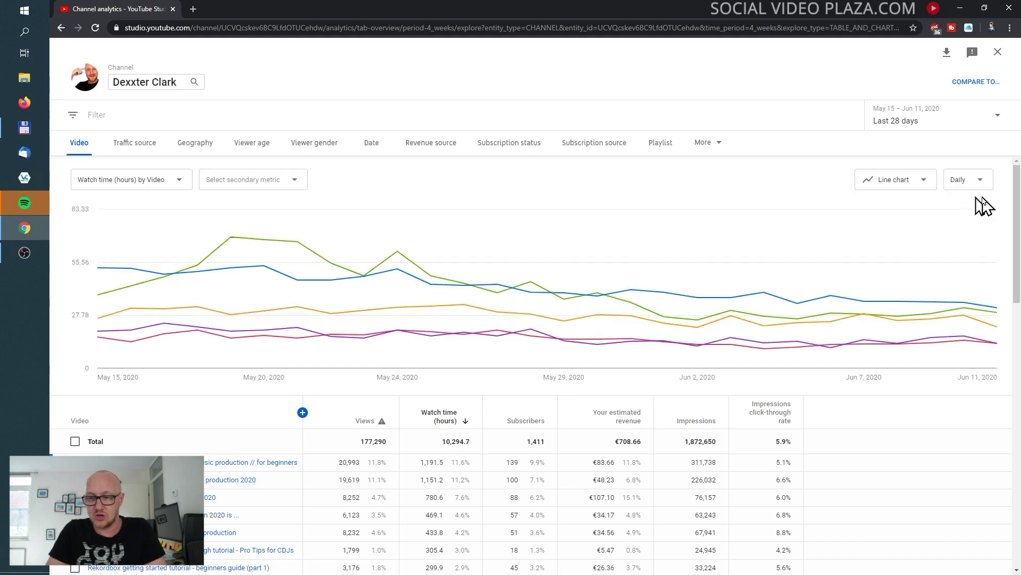
- Look through the comparison candidates among videos and groups, and compare the channel with the "short term videos" group
{"action": "left_click", "coordinate": [981, 84]}
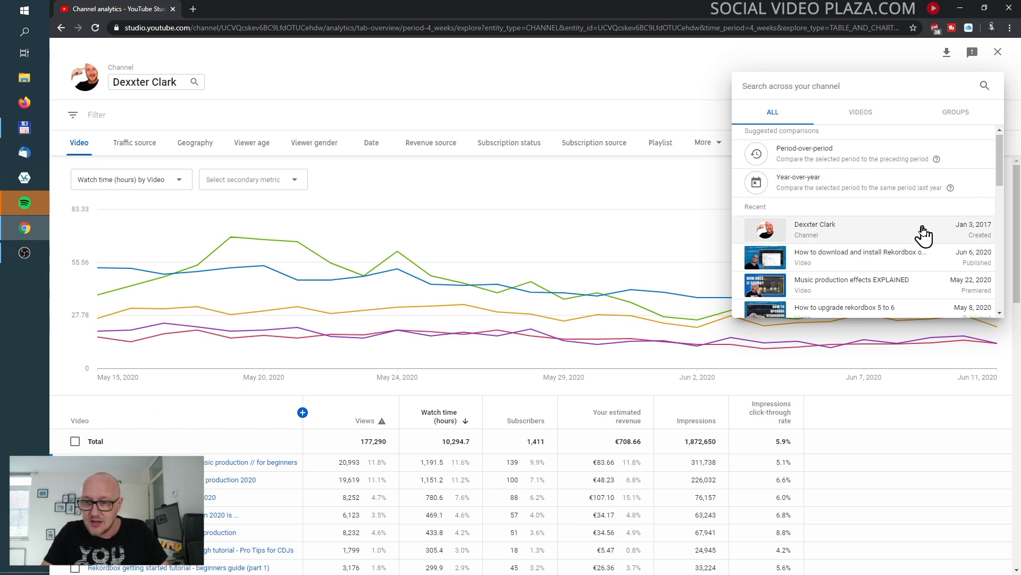
{"action": "scroll", "coordinate": [924, 233], "scroll_direction": "down", "scroll_amount": 1}
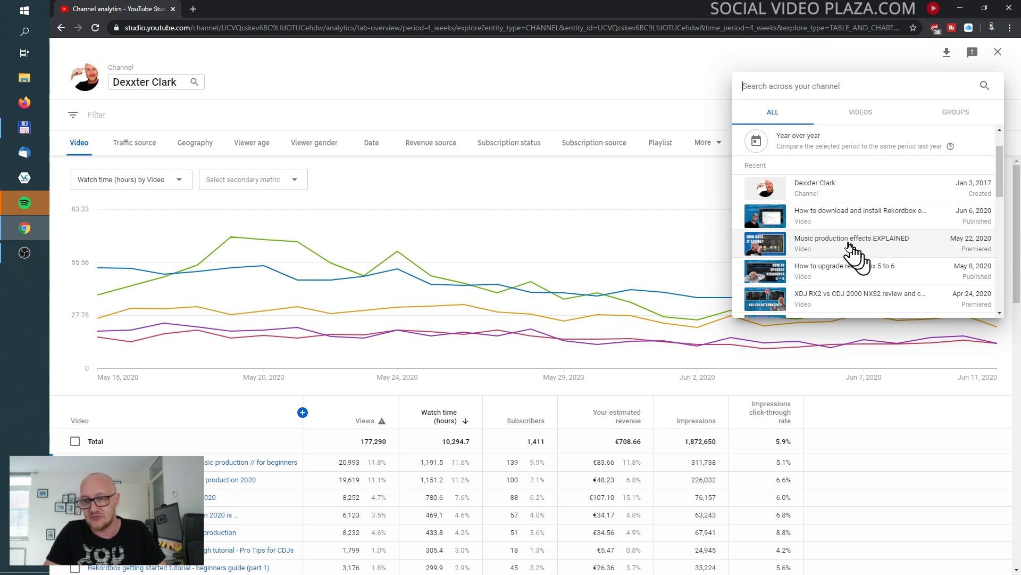
{"action": "left_click", "coordinate": [866, 112]}
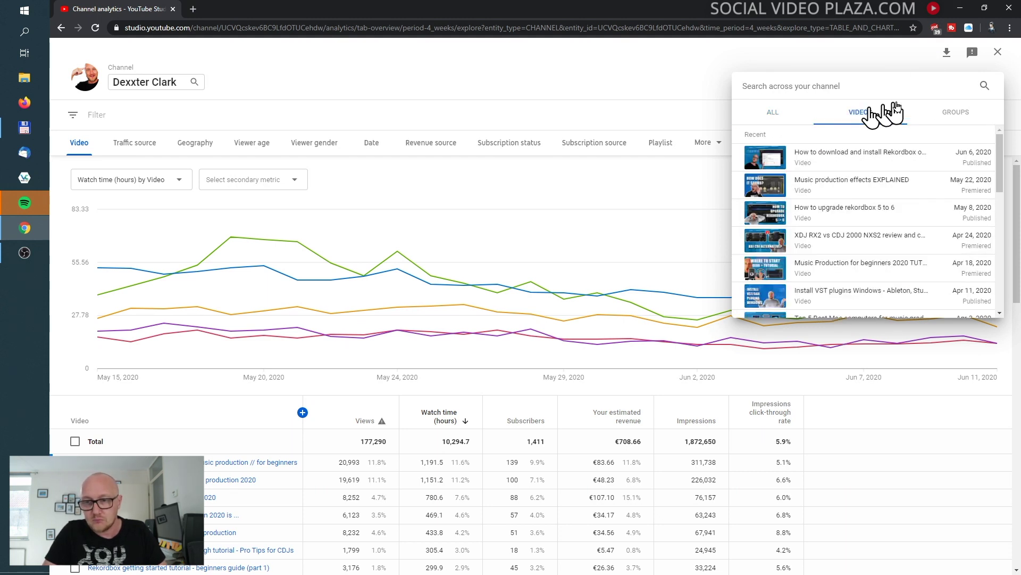
{"action": "left_click", "coordinate": [948, 115]}
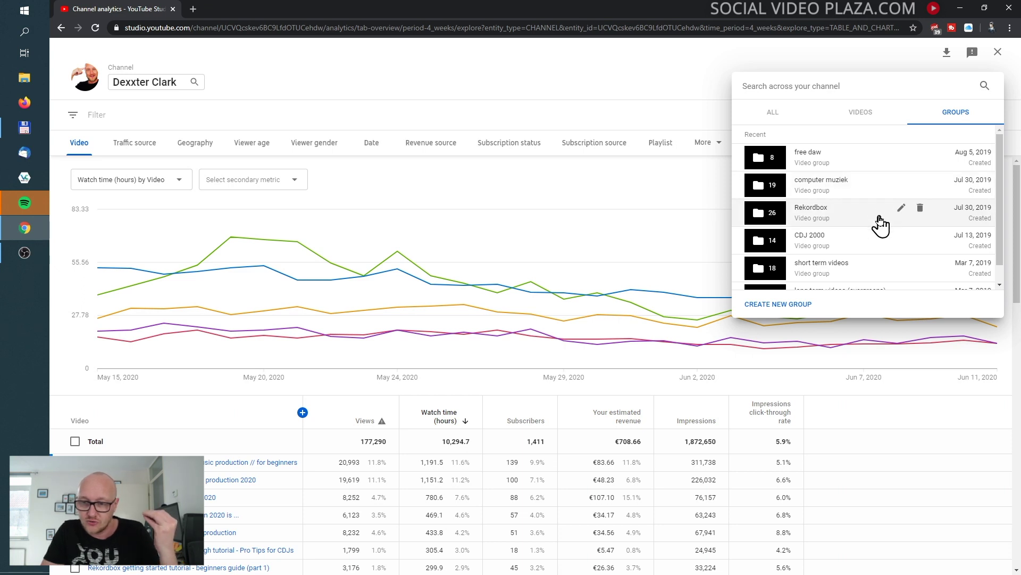
{"action": "scroll", "coordinate": [881, 239], "scroll_direction": "down", "scroll_amount": 1}
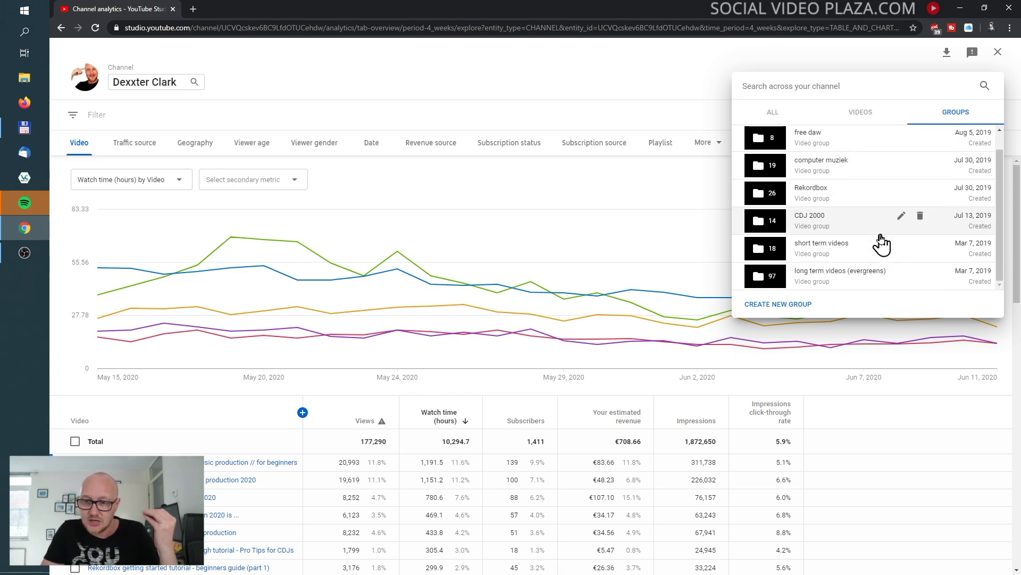
{"action": "left_click", "coordinate": [850, 248]}
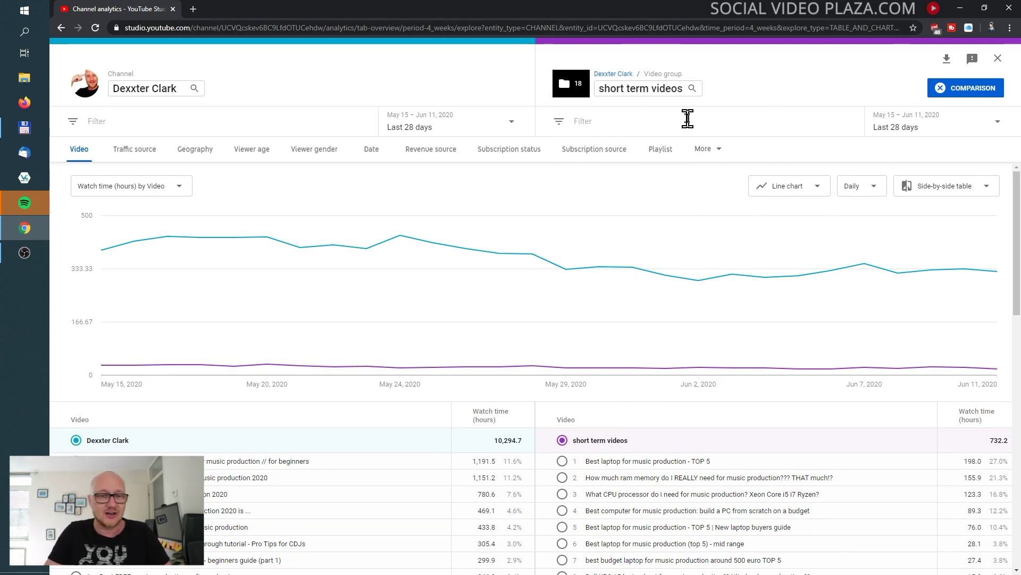
- Replace the channel in the comparison with the "long term videos (evergreens)" group, examine both watch time lines, and close the report
{"action": "left_click", "coordinate": [167, 88]}
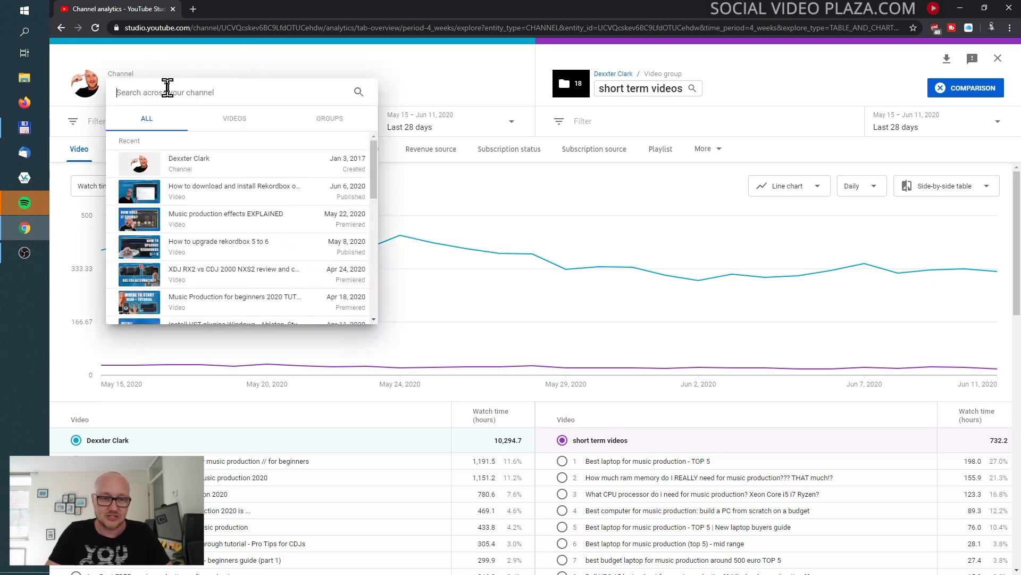
{"action": "left_click", "coordinate": [340, 123]}
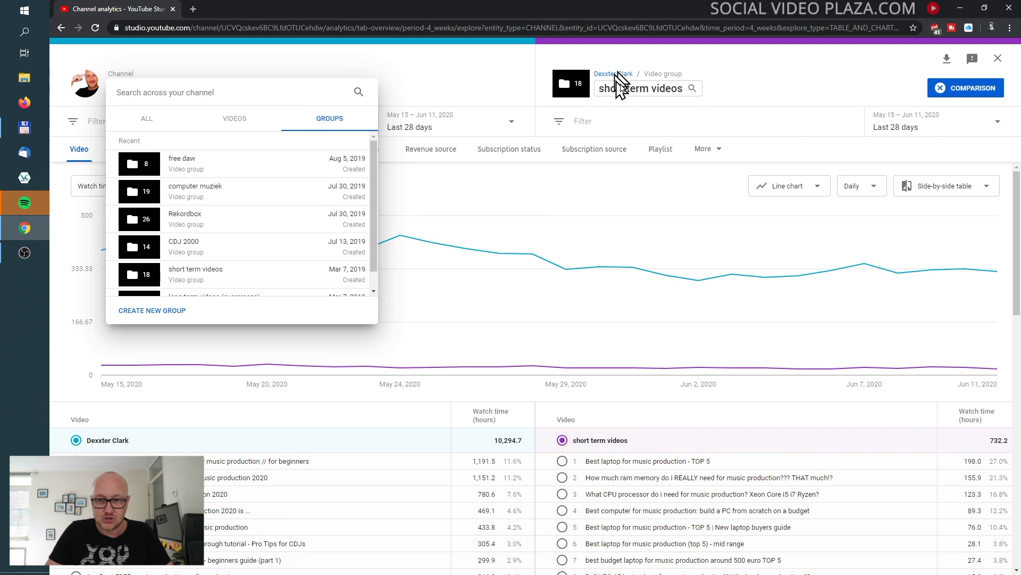
{"action": "scroll", "coordinate": [280, 247], "scroll_direction": "down", "scroll_amount": 1}
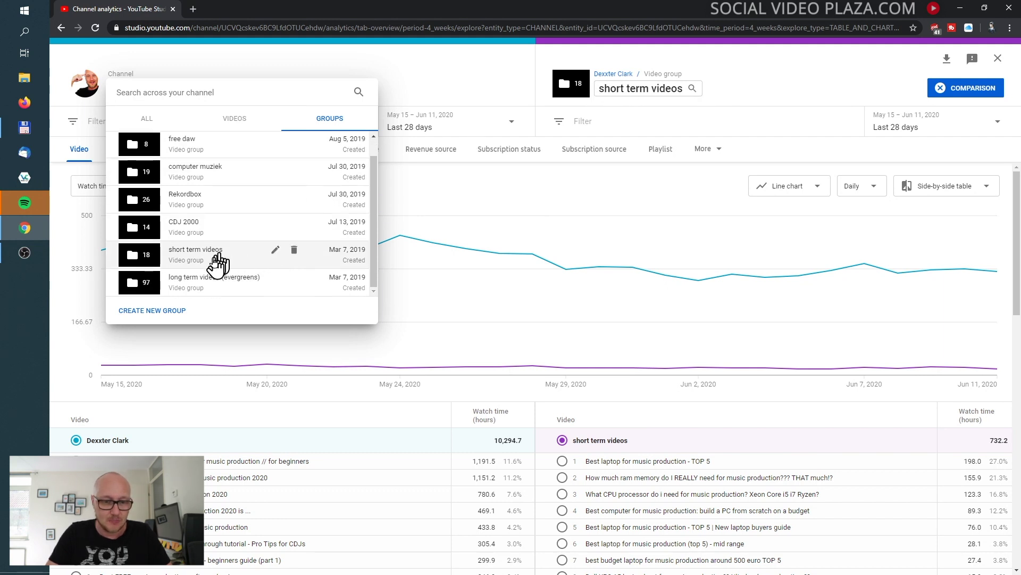
{"action": "left_click", "coordinate": [207, 282]}
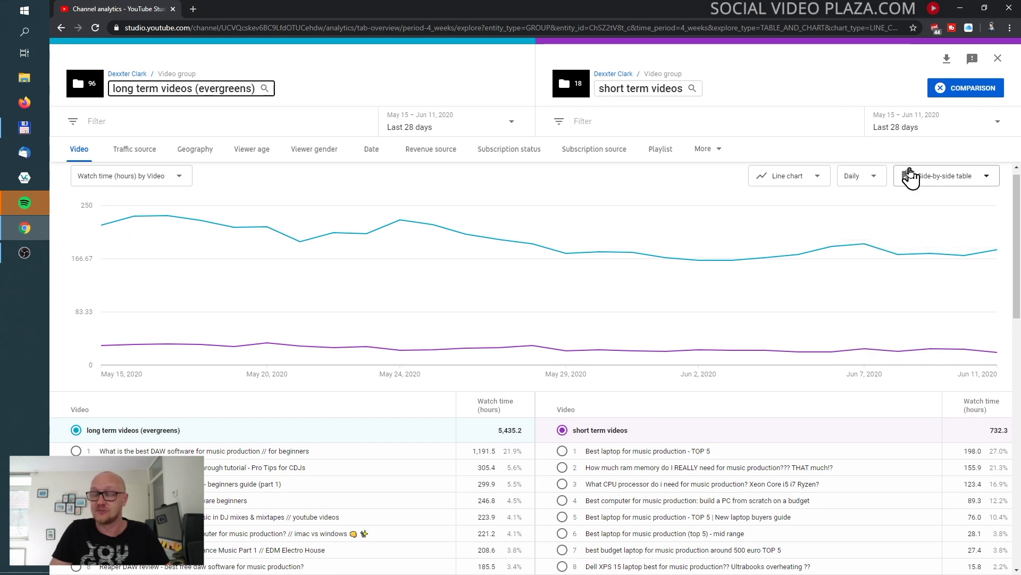
{"action": "left_click", "coordinate": [991, 63]}
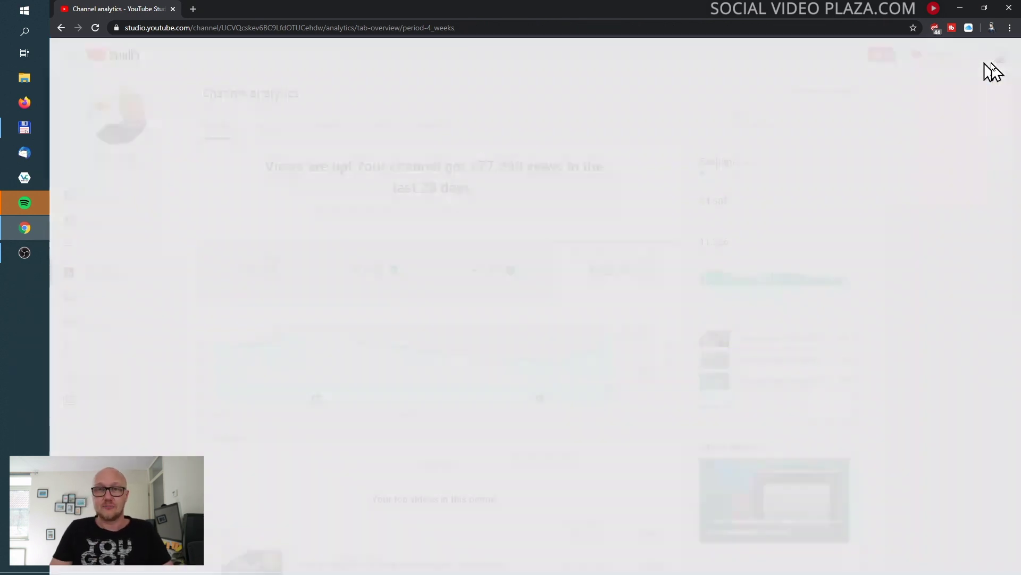
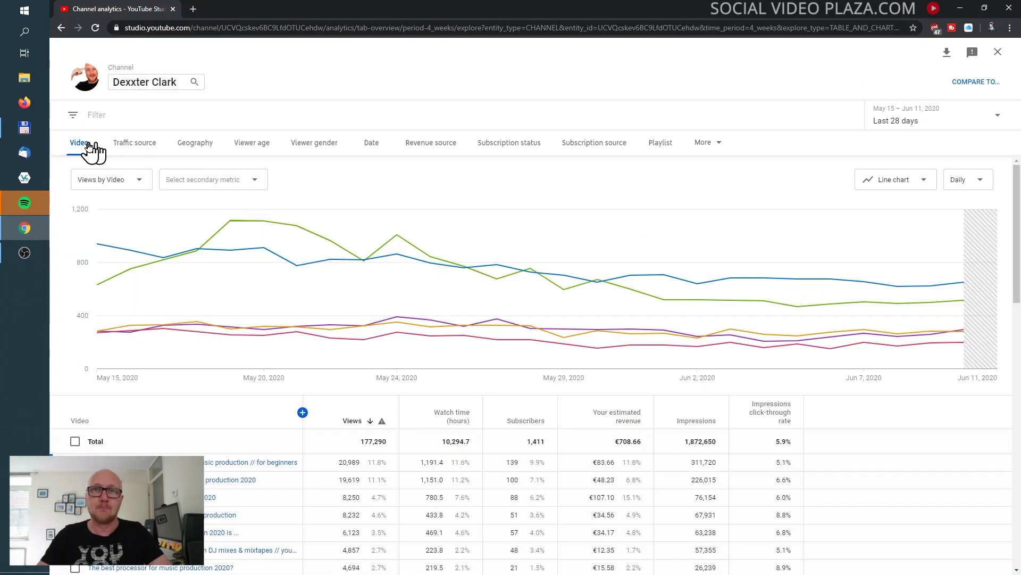
- Break down the last 28 days' views by traffic source, look through the sources, and plot only YouTube search
{"action": "left_click", "coordinate": [129, 149]}
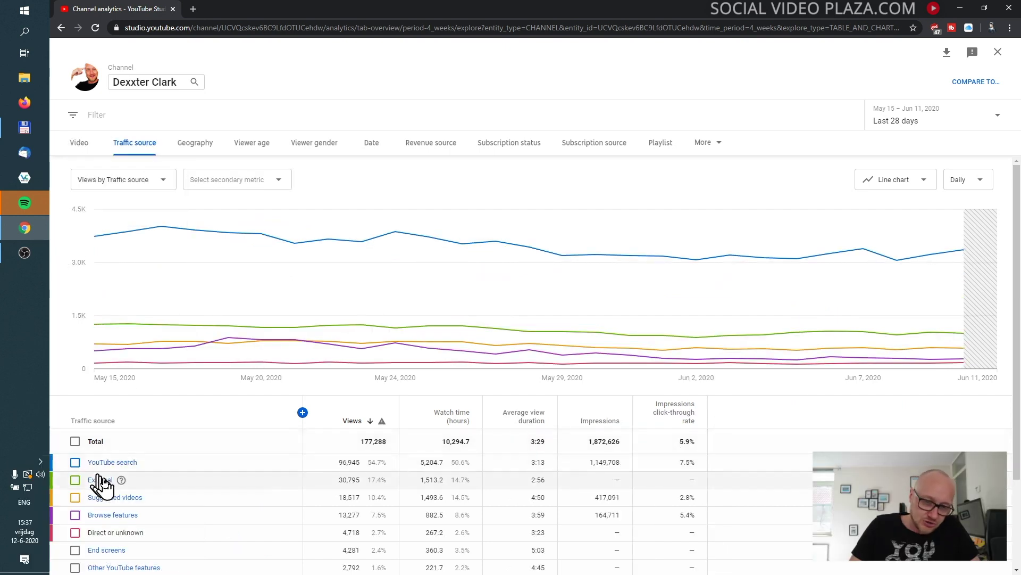
{"action": "scroll", "coordinate": [142, 474], "scroll_direction": "down", "scroll_amount": 1}
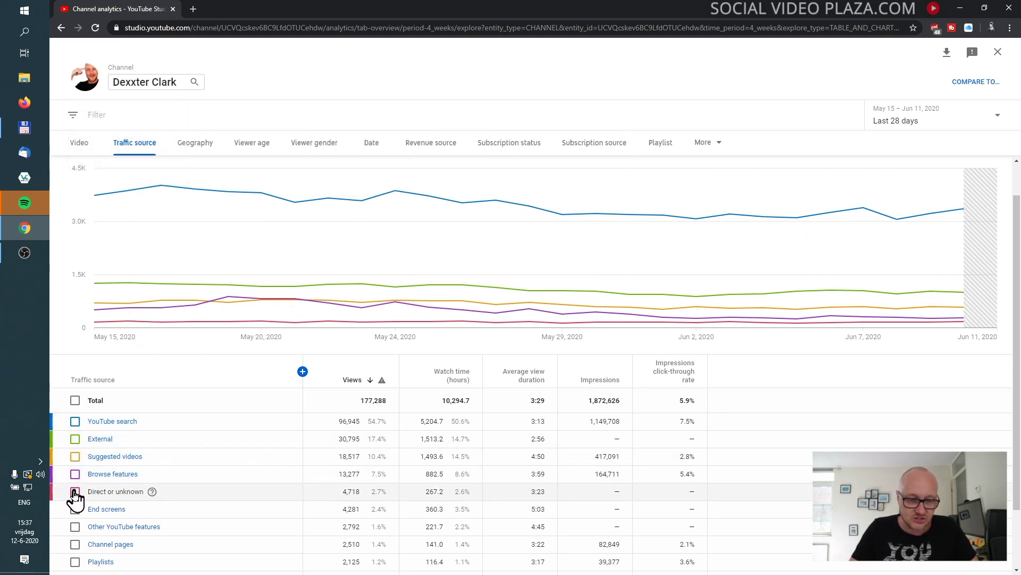
{"action": "left_click", "coordinate": [74, 421]}
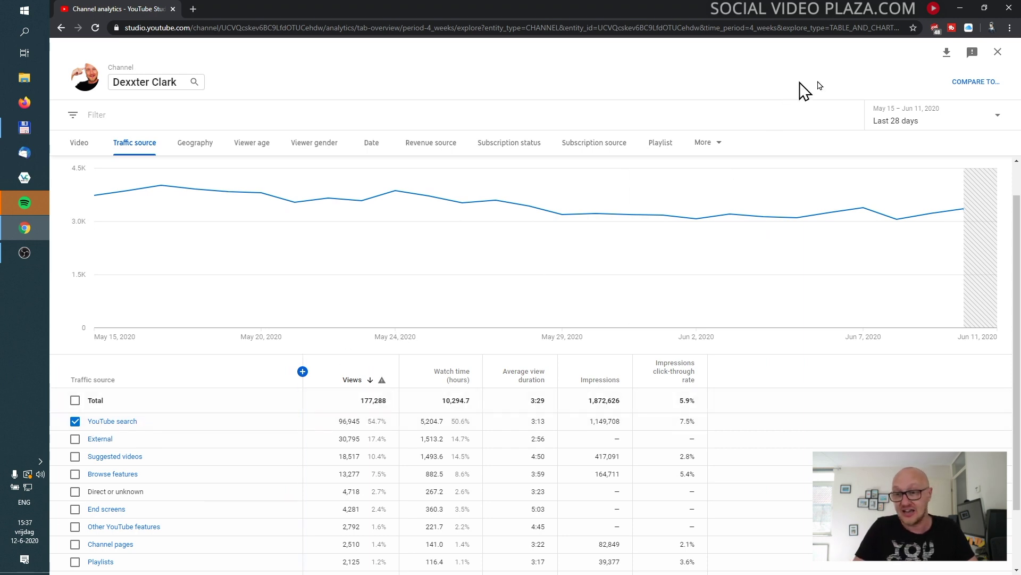
- Break down the YouTube search traffic into individual search terms and examine their daily views
{"action": "left_click", "coordinate": [122, 425]}
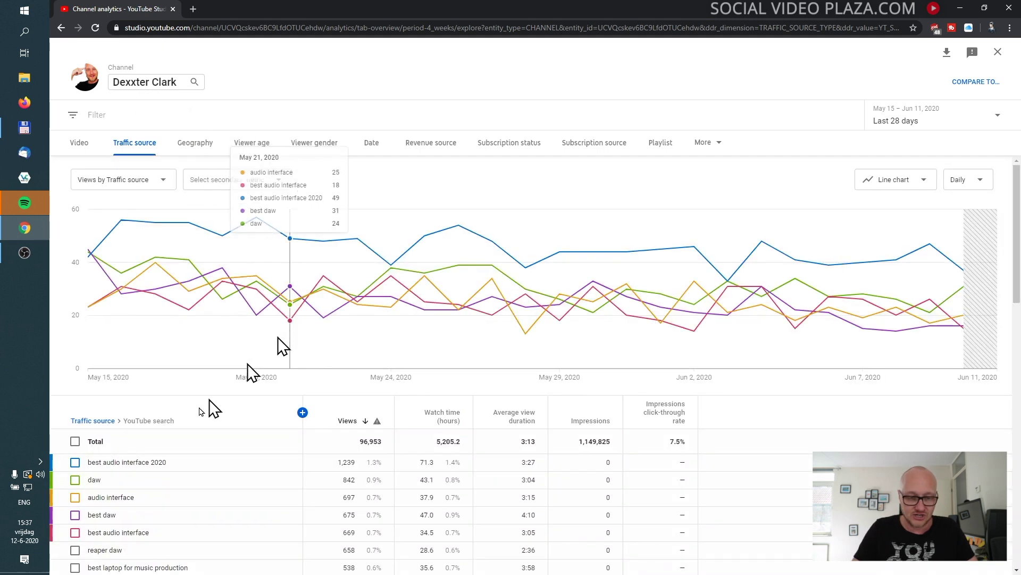
{"action": "scroll", "coordinate": [171, 495], "scroll_direction": "down", "scroll_amount": 2}
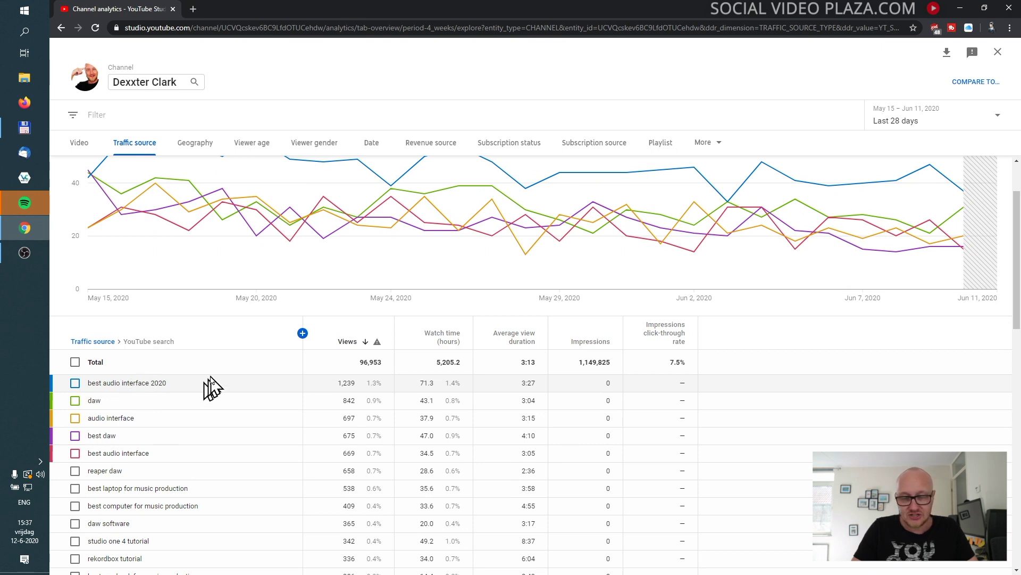
{"action": "scroll", "coordinate": [212, 383], "scroll_direction": "up", "scroll_amount": 2}
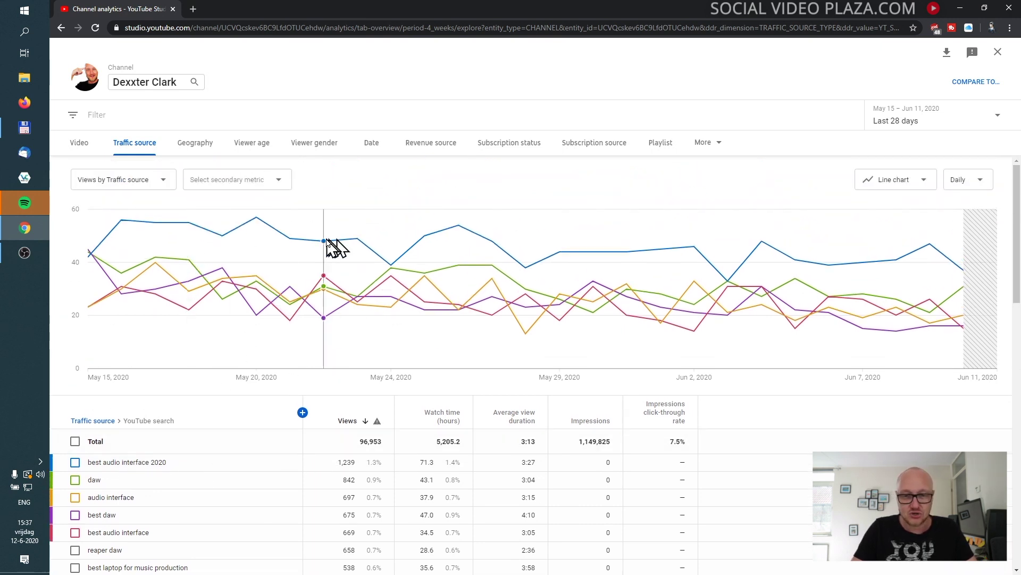
{"action": "mouse_move", "coordinate": [382, 249]}
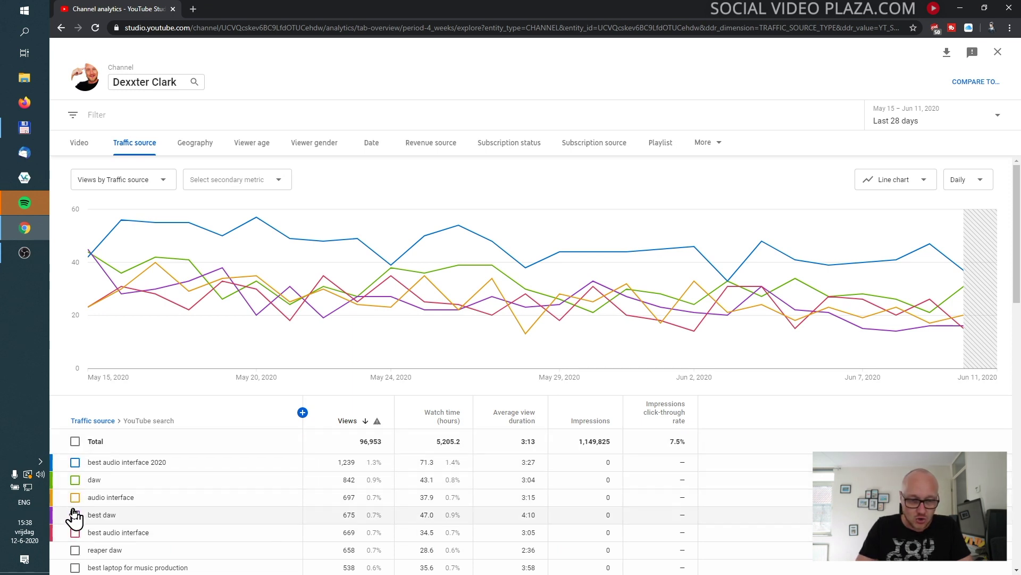
- Break down the External traffic by site and temporarily plot only learnhowtoproducemusic.com
{"action": "left_click", "coordinate": [93, 422]}
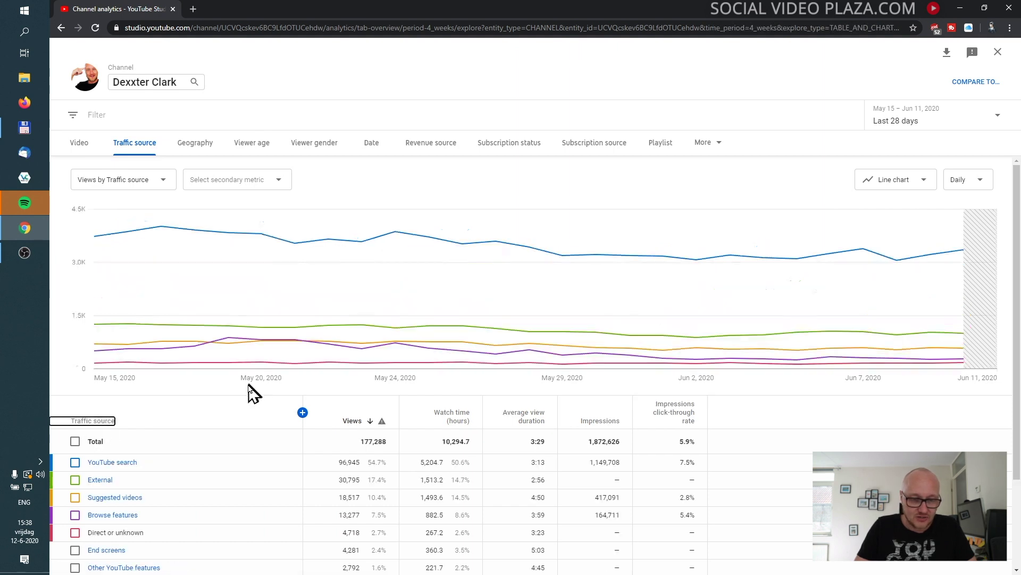
{"action": "scroll", "coordinate": [155, 486], "scroll_direction": "down", "scroll_amount": 1}
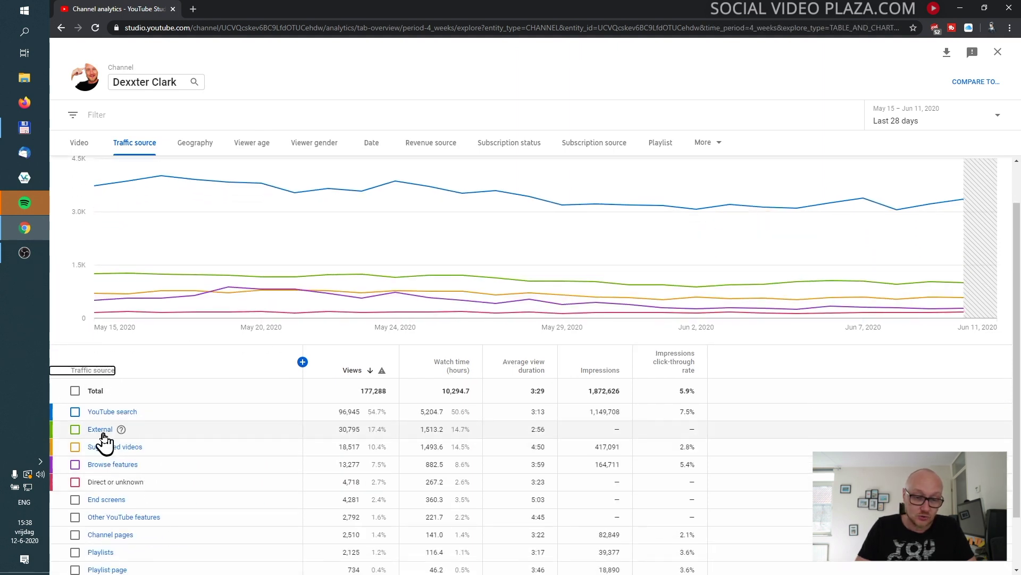
{"action": "left_click", "coordinate": [103, 433]}
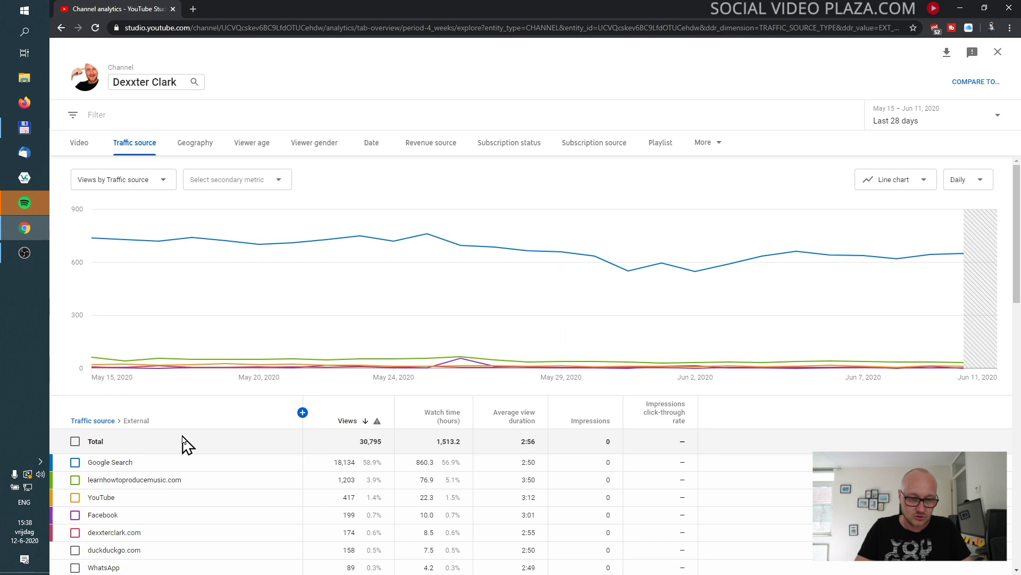
{"action": "scroll", "coordinate": [184, 443], "scroll_direction": "down", "scroll_amount": 1}
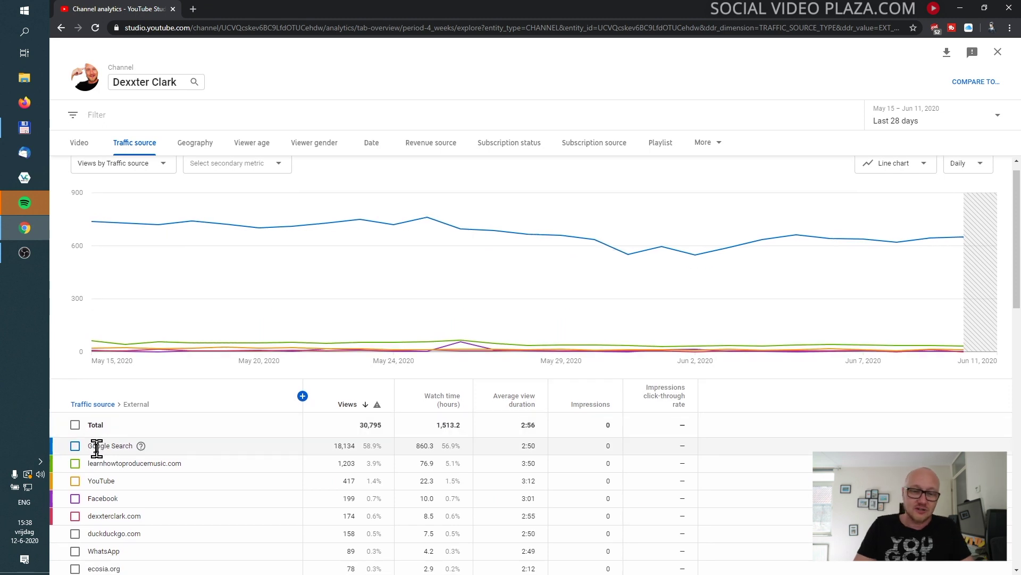
{"action": "left_click", "coordinate": [75, 464]}
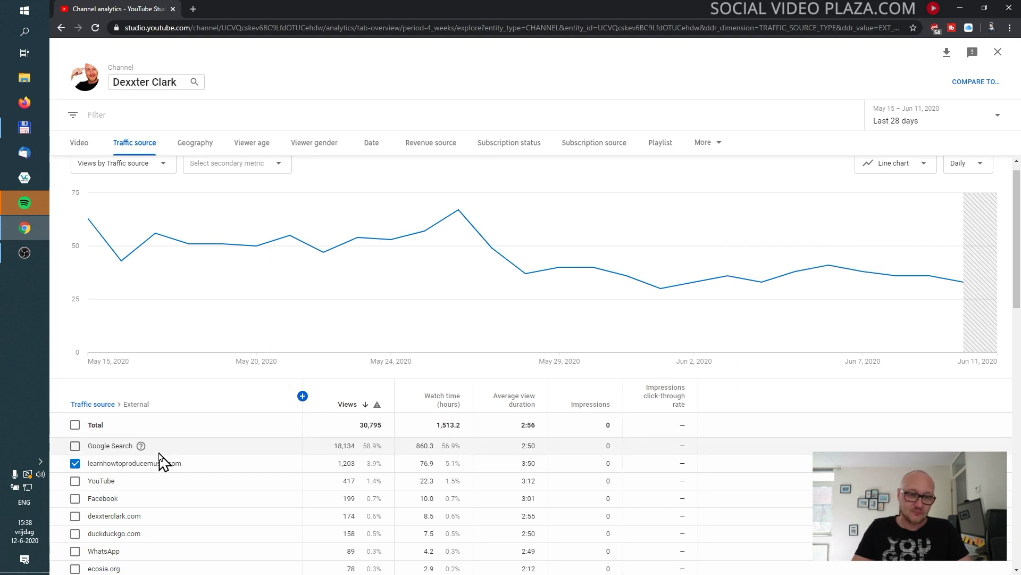
{"action": "left_click", "coordinate": [76, 464]}
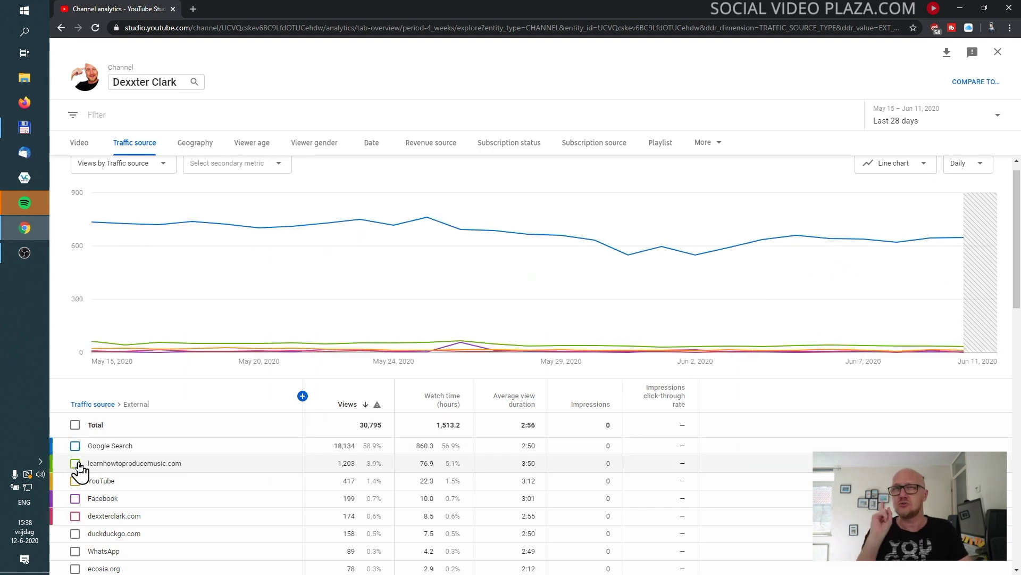
- Go back to all traffic sources, break down Suggested videos by video, and examine the top ones and their daily views
{"action": "left_click", "coordinate": [85, 404]}
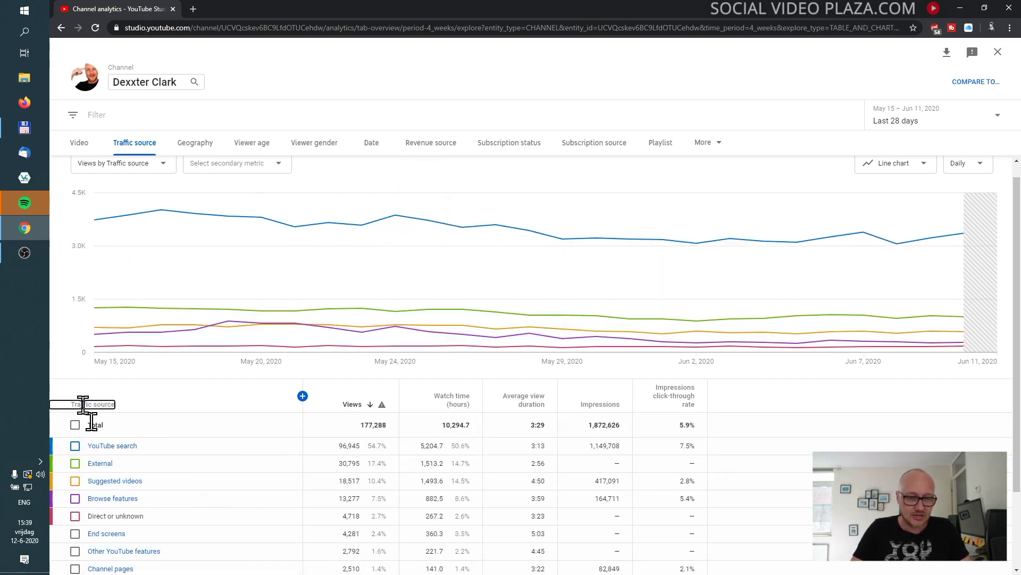
{"action": "left_click", "coordinate": [117, 481]}
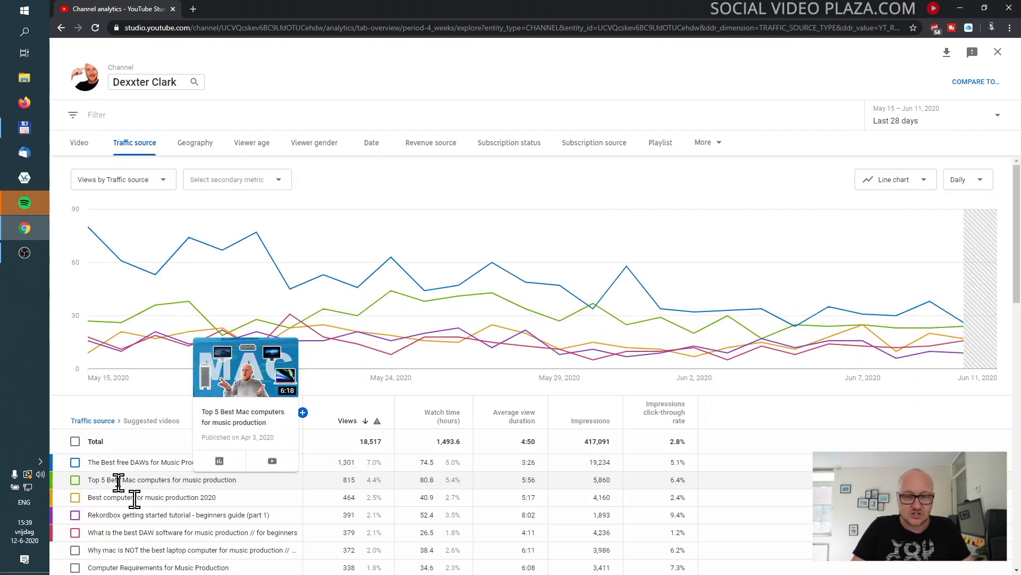
{"action": "scroll", "coordinate": [106, 452], "scroll_direction": "down", "scroll_amount": 2}
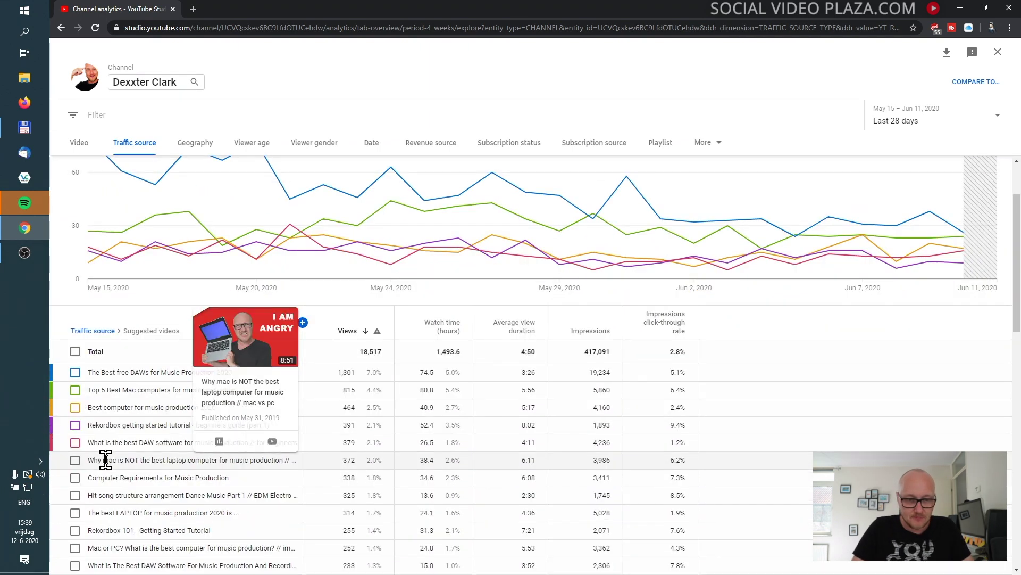
{"action": "scroll", "coordinate": [105, 434], "scroll_direction": "up", "scroll_amount": 2}
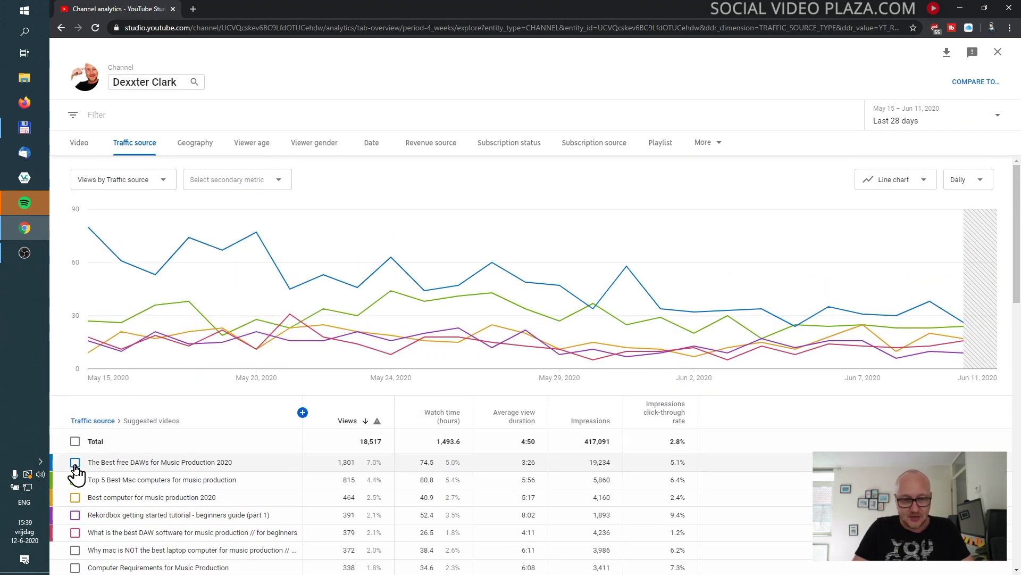
{"action": "mouse_move", "coordinate": [164, 463]}
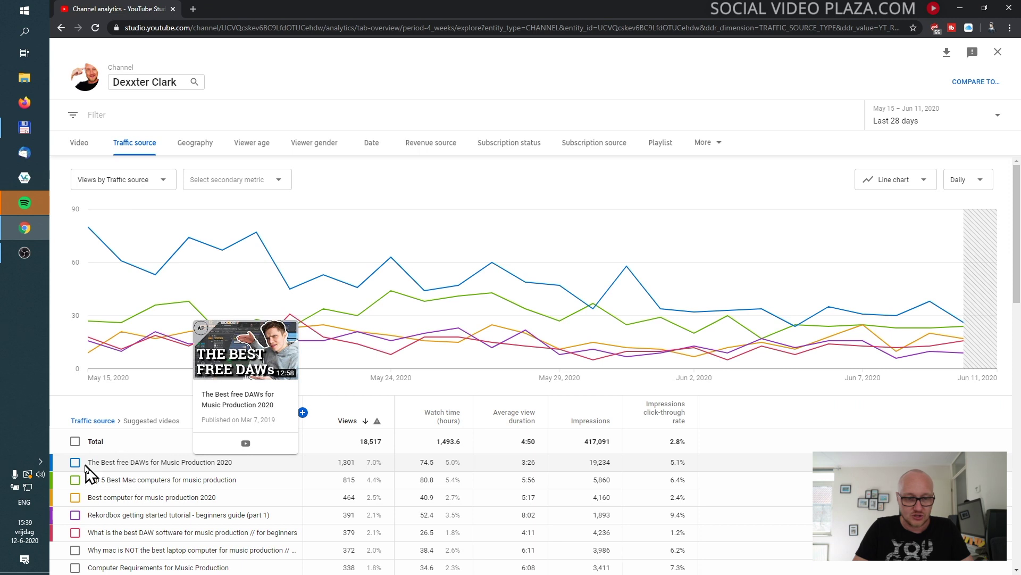
{"action": "mouse_move", "coordinate": [132, 463]}
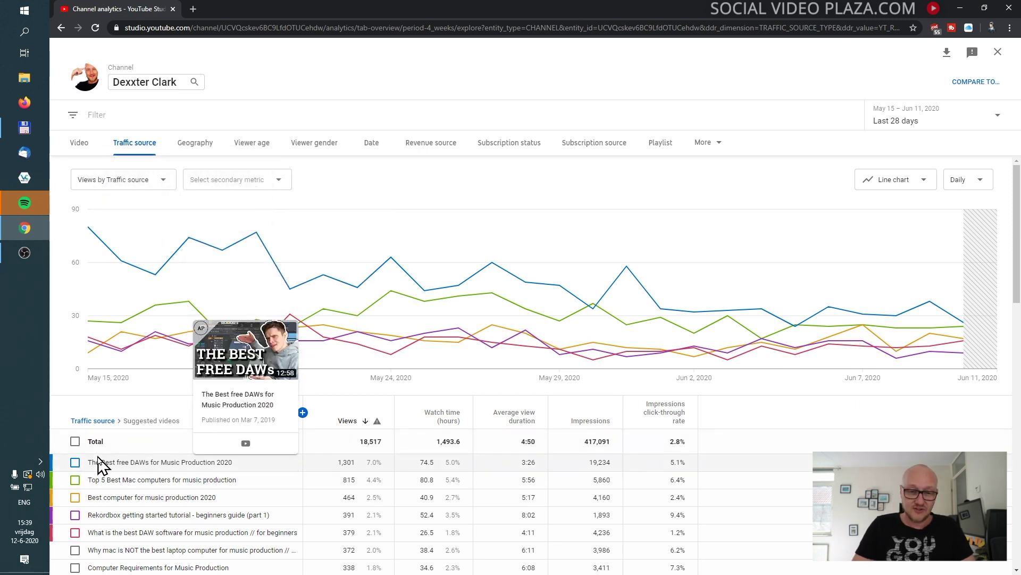
{"action": "mouse_move", "coordinate": [142, 290]}
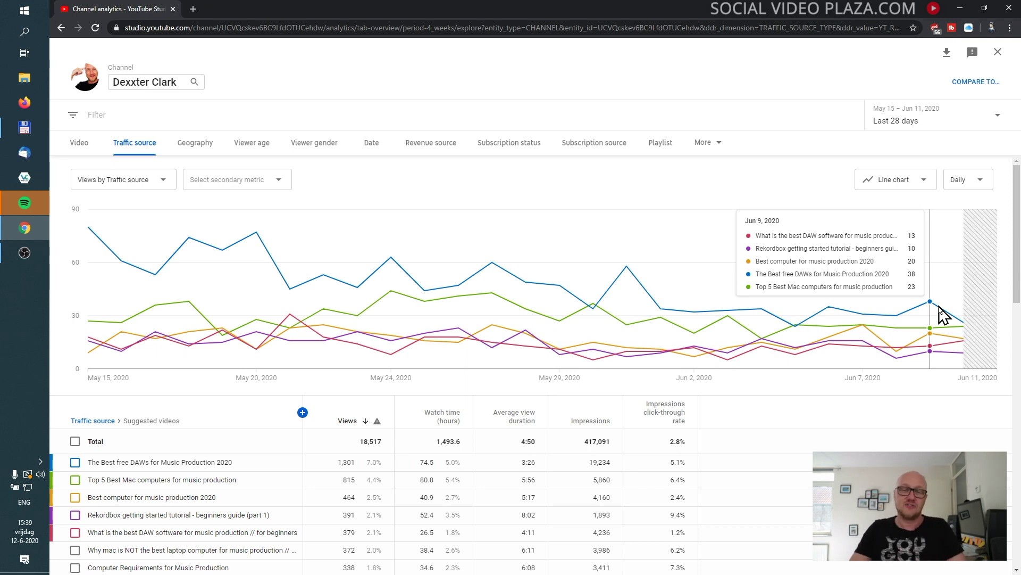
- Open the channel's Reach analytics and examine the impressions figure with its explanation
{"action": "left_click", "coordinate": [205, 154]}
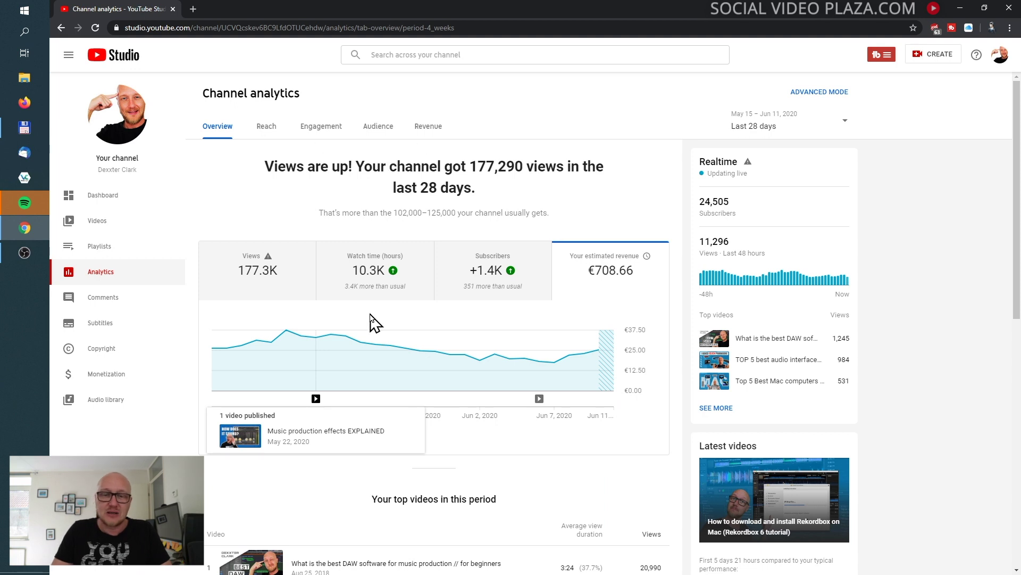
{"action": "left_click", "coordinate": [270, 137]}
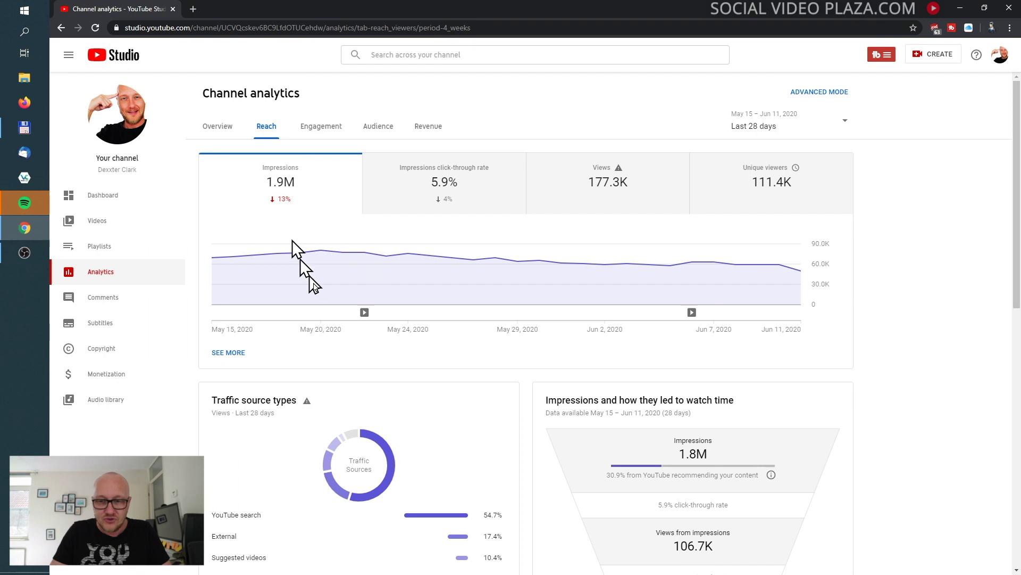
{"action": "scroll", "coordinate": [351, 357], "scroll_direction": "down", "scroll_amount": 1}
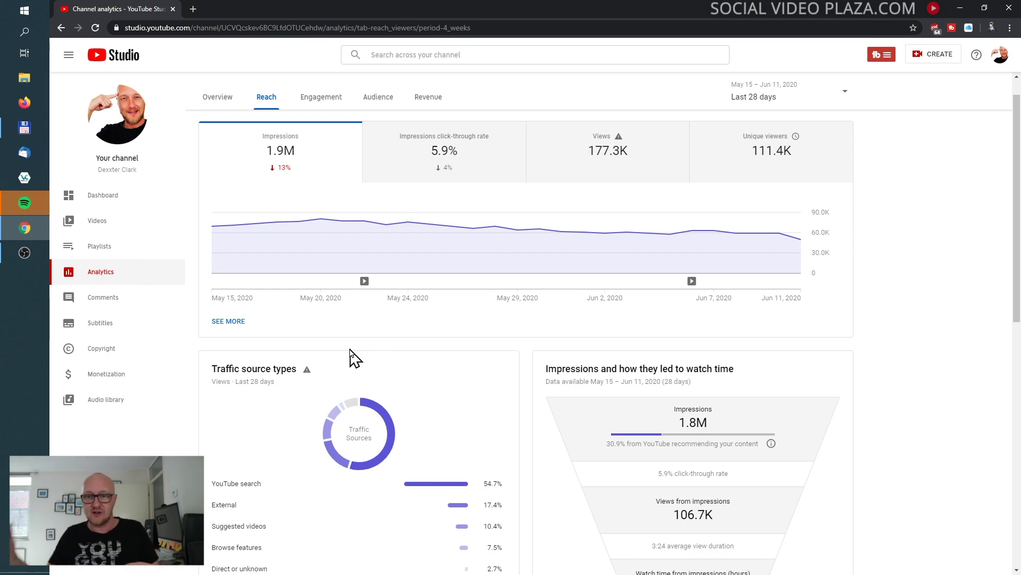
{"action": "scroll", "coordinate": [351, 357], "scroll_direction": "down", "scroll_amount": 3}
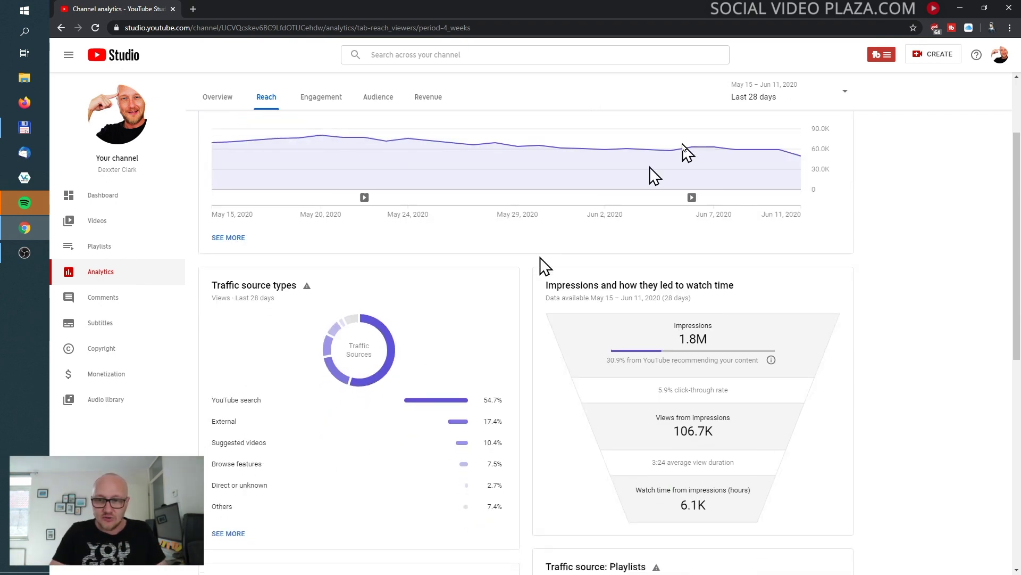
{"action": "scroll", "coordinate": [563, 240], "scroll_direction": "up", "scroll_amount": 4}
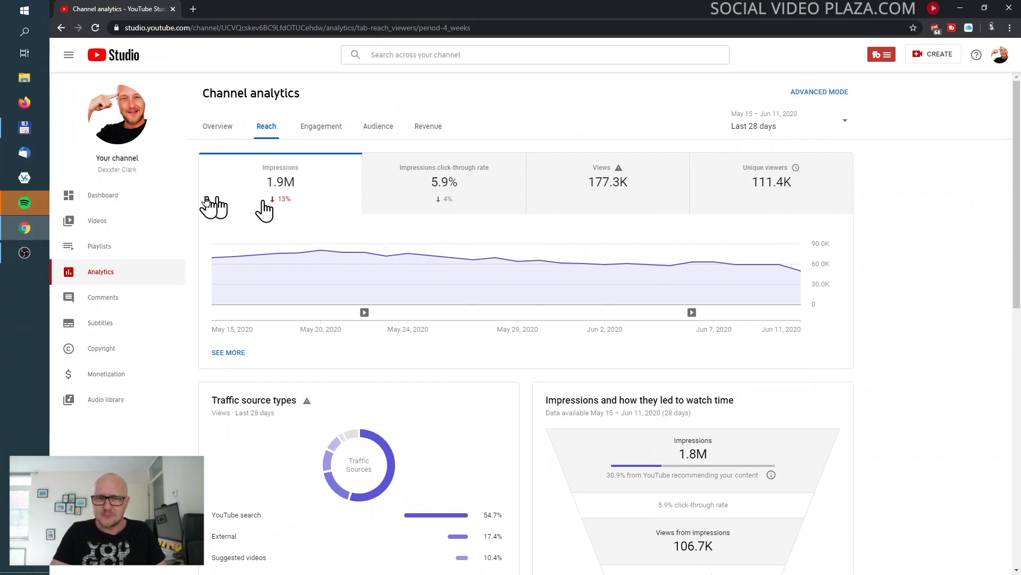
{"action": "mouse_move", "coordinate": [283, 184]}
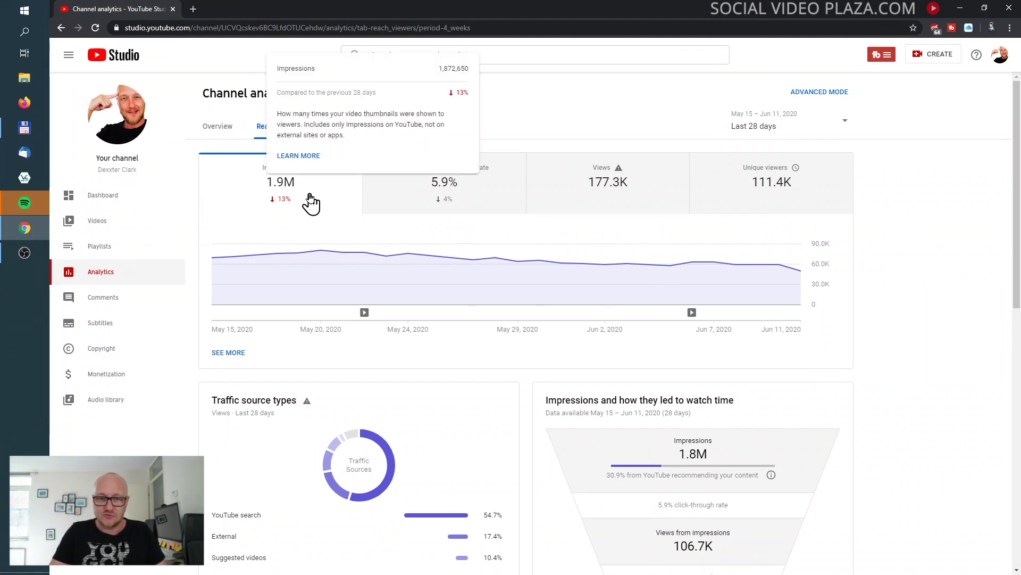
- Chart the impressions click-through rate, views and unique viewers one after another
{"action": "left_click", "coordinate": [417, 193]}
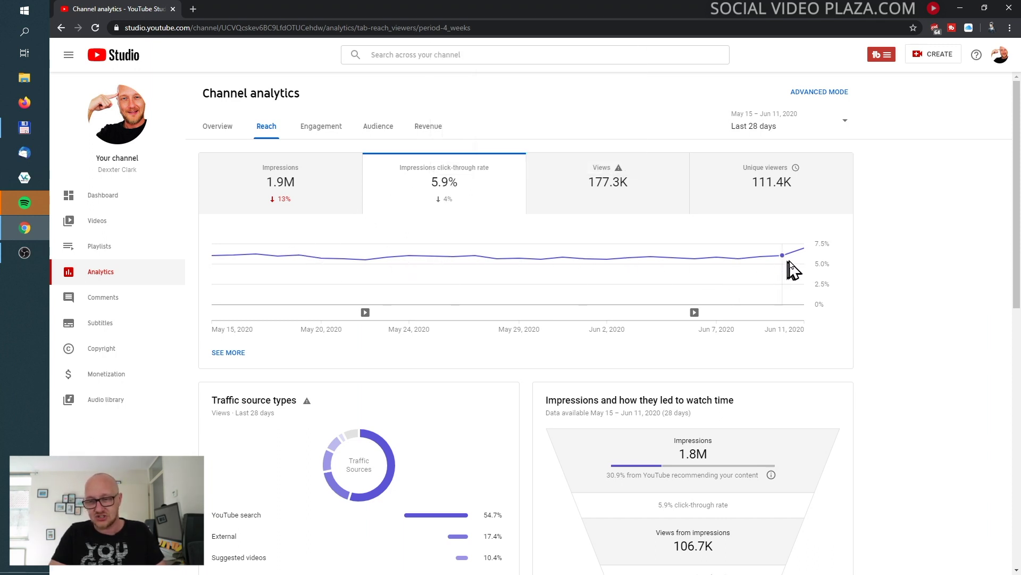
{"action": "left_click", "coordinate": [631, 210]}
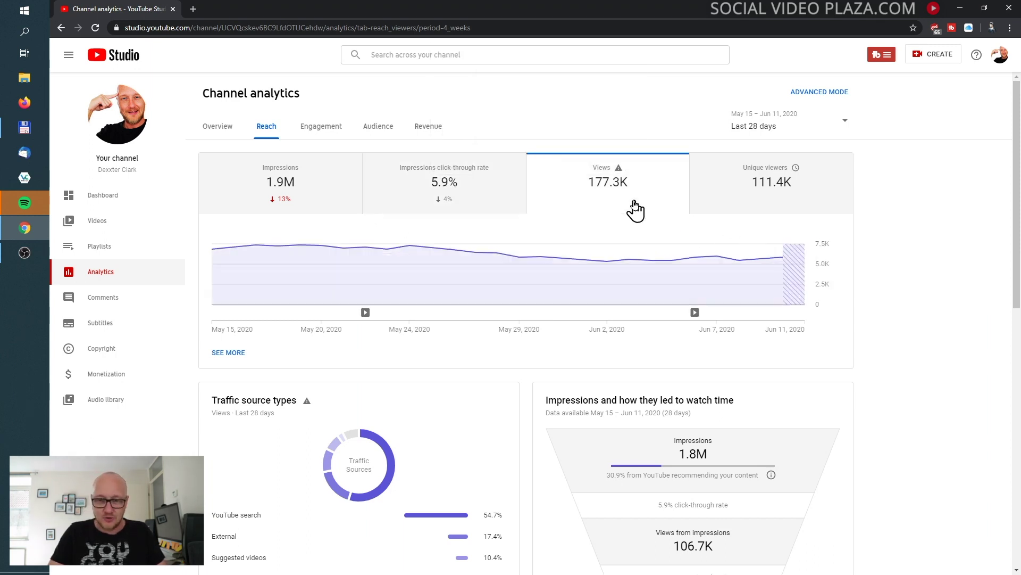
{"action": "left_click", "coordinate": [774, 177]}
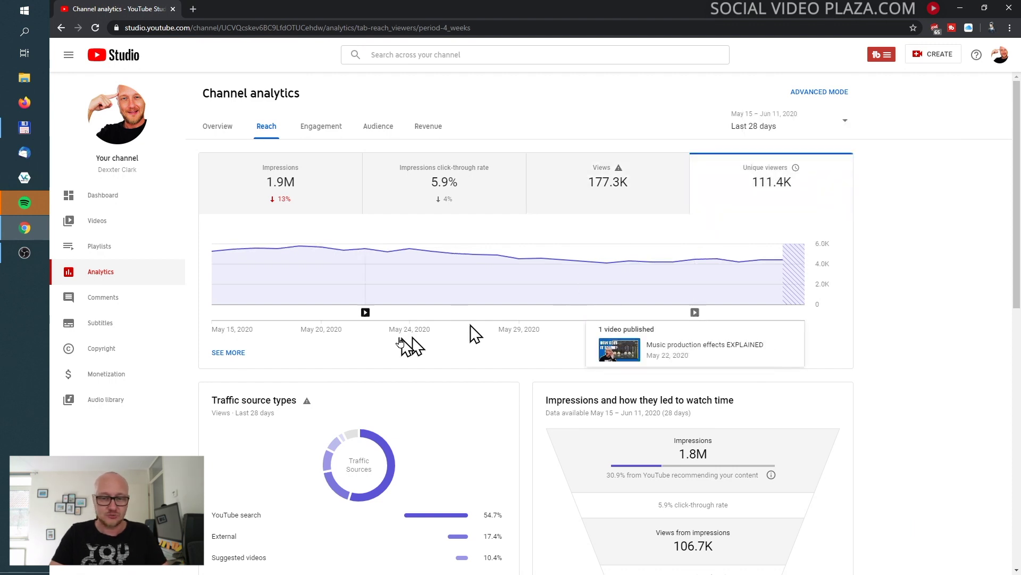
- Examine the traffic source types and the funnel showing how impressions led to watch time
{"action": "scroll", "coordinate": [360, 470], "scroll_direction": "down", "scroll_amount": 4}
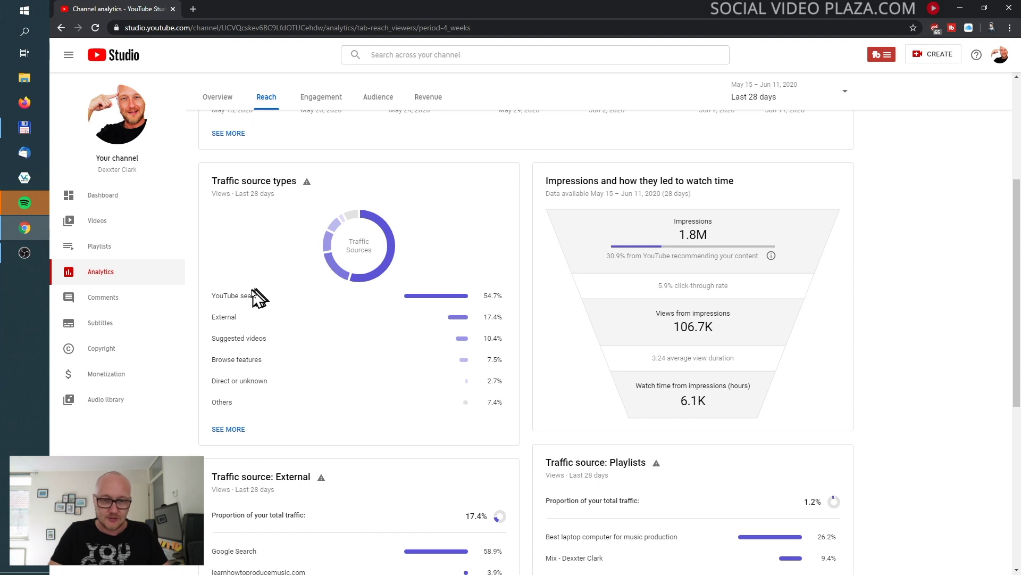
{"action": "mouse_move", "coordinate": [285, 298]}
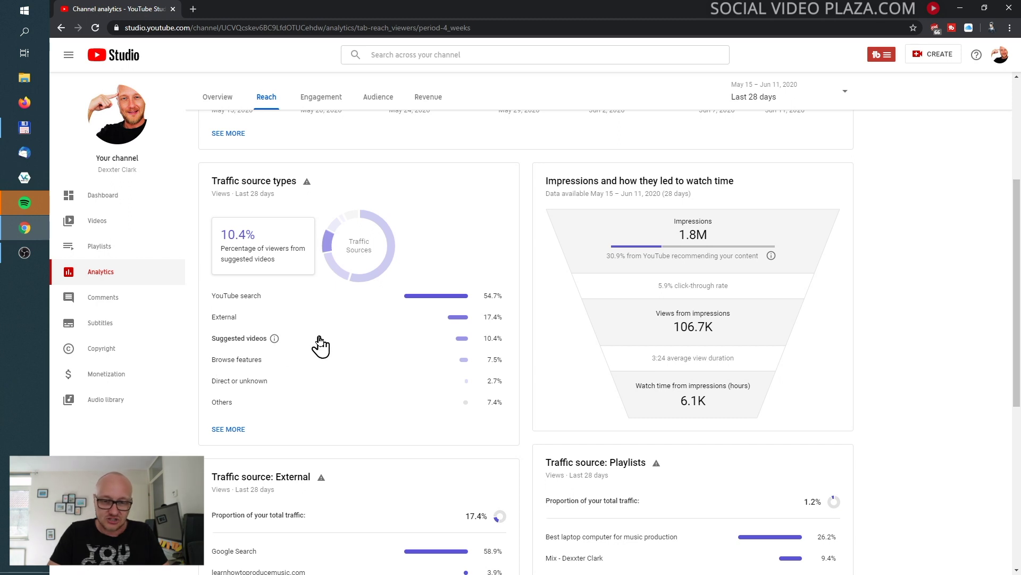
{"action": "scroll", "coordinate": [417, 336], "scroll_direction": "up", "scroll_amount": 2}
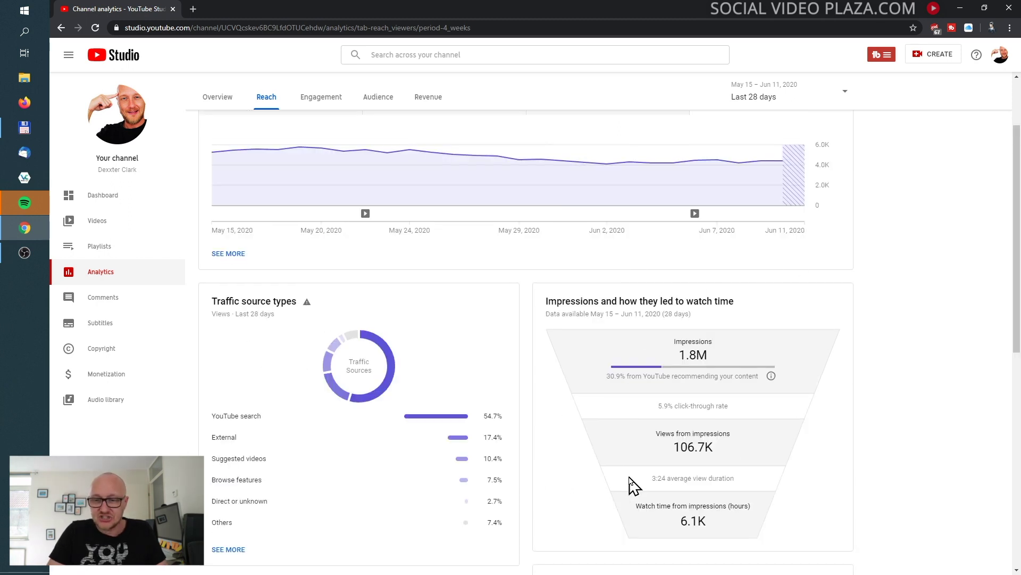
{"action": "scroll", "coordinate": [630, 485], "scroll_direction": "down", "scroll_amount": 2}
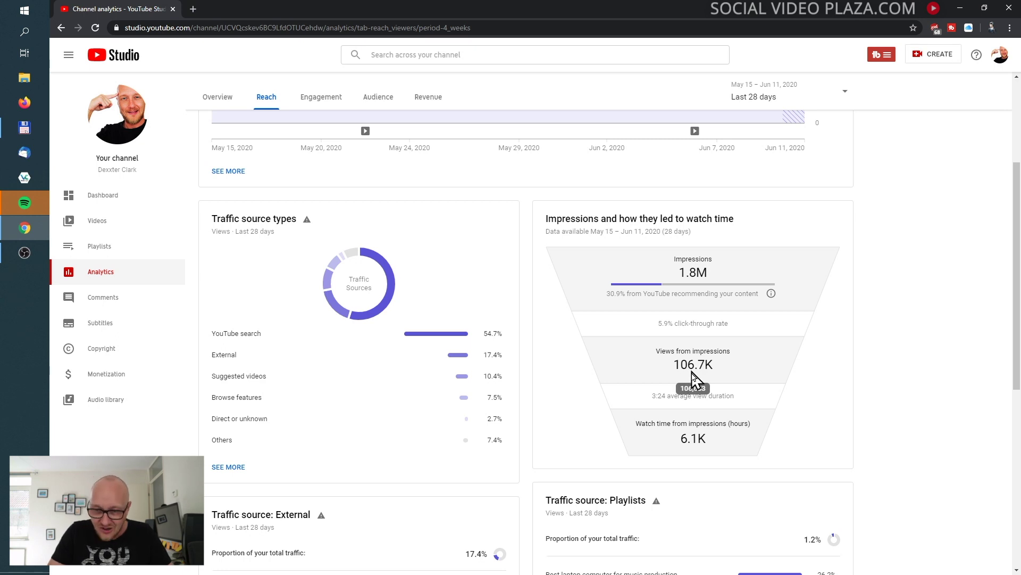
{"action": "scroll", "coordinate": [694, 410], "scroll_direction": "down", "scroll_amount": 1}
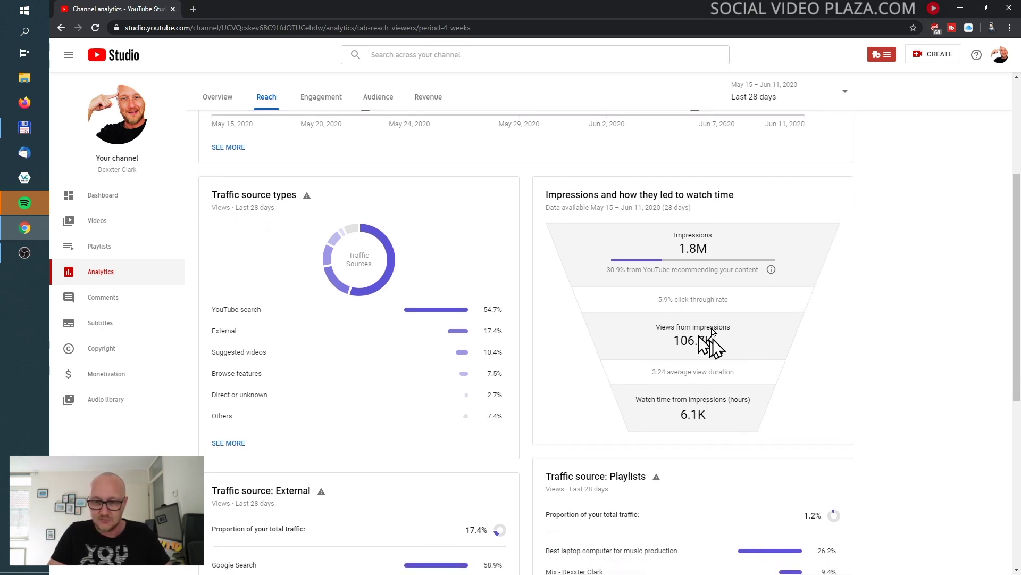
{"action": "mouse_move", "coordinate": [698, 404]}
- Look through the external, playlists, YouTube search and suggested videos cards, and open the full suggested videos report
{"action": "scroll", "coordinate": [667, 426], "scroll_direction": "down", "scroll_amount": 3}
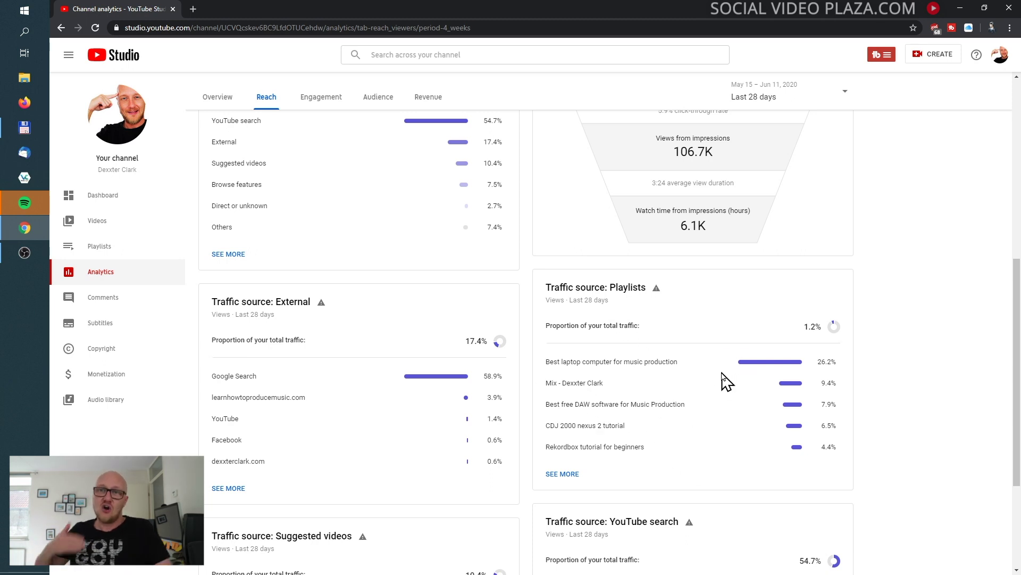
{"action": "scroll", "coordinate": [727, 381], "scroll_direction": "down", "scroll_amount": 3}
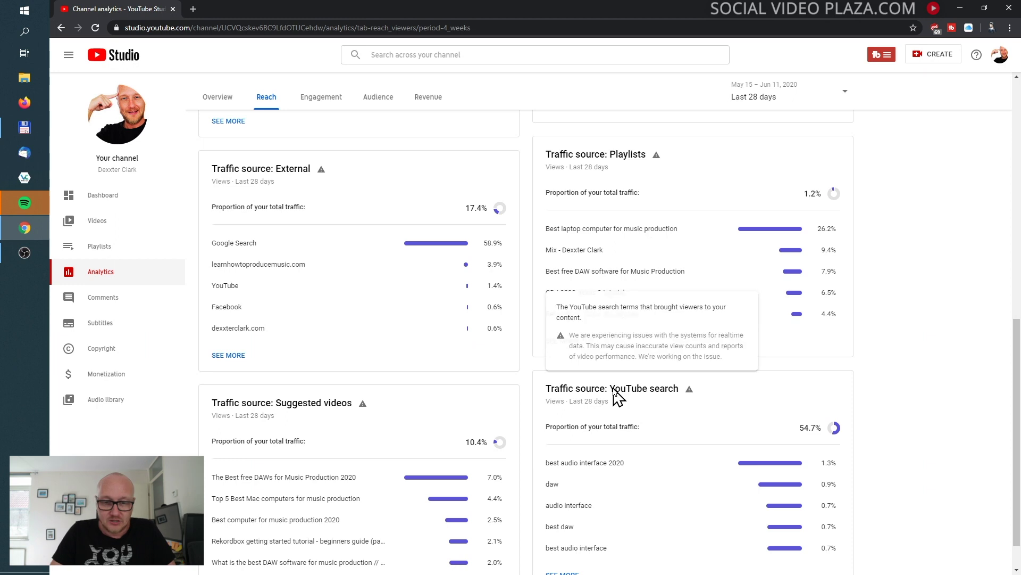
{"action": "scroll", "coordinate": [342, 323], "scroll_direction": "down", "scroll_amount": 1}
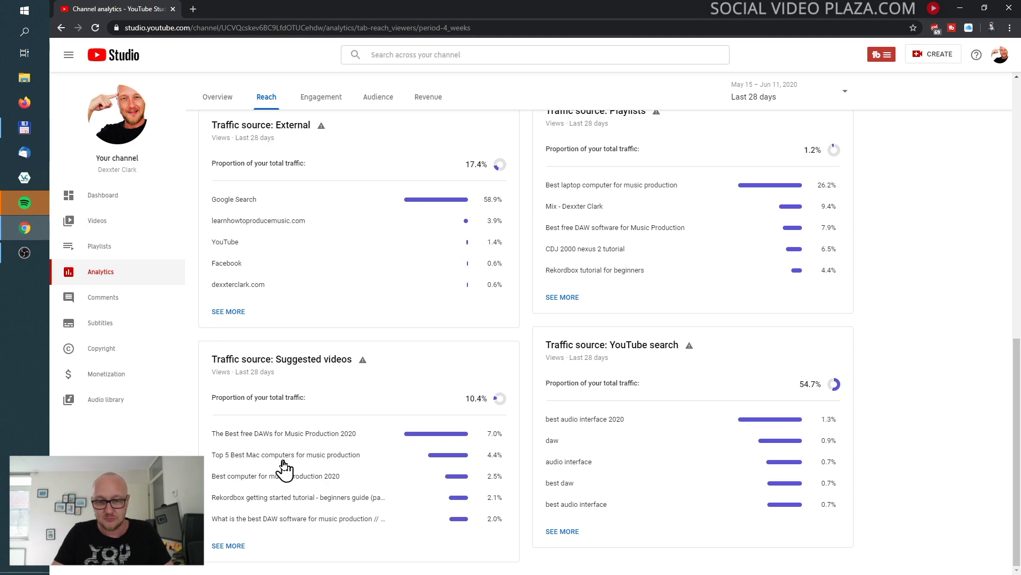
{"action": "left_click", "coordinate": [228, 548]}
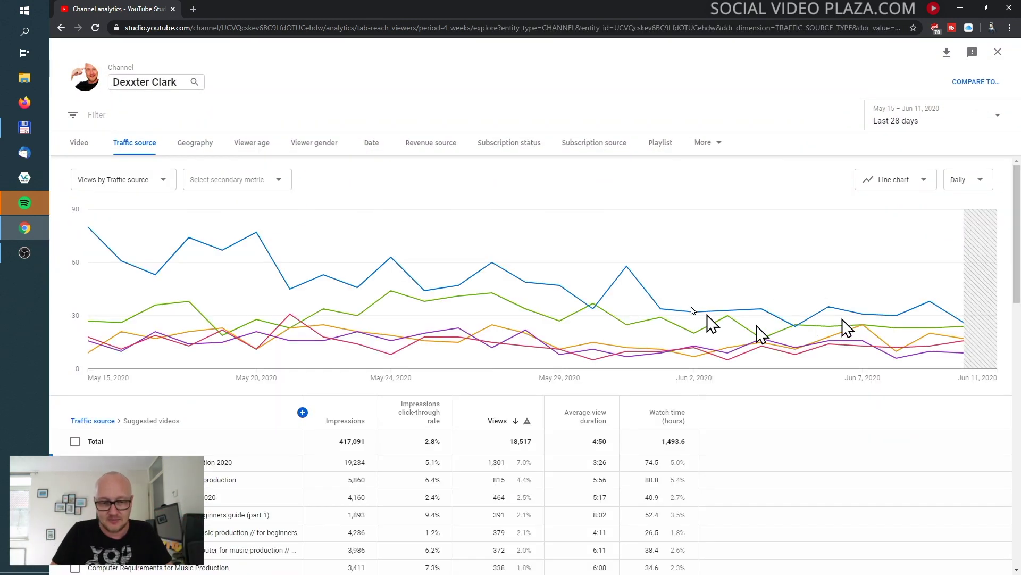
- Close the suggested videos report and open the channel's Engagement analytics
{"action": "left_click", "coordinate": [998, 53]}
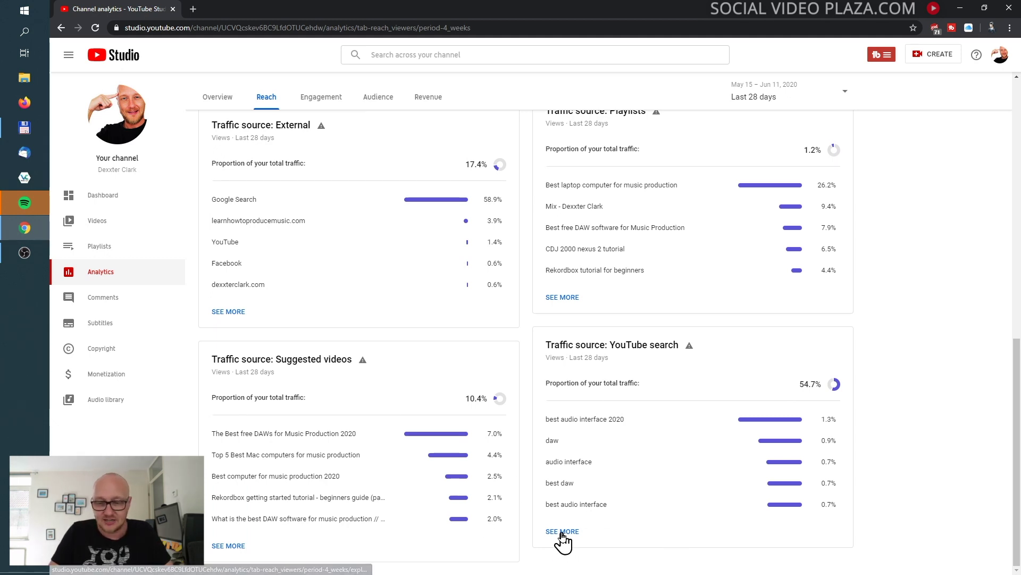
{"action": "scroll", "coordinate": [638, 319], "scroll_direction": "up", "scroll_amount": 10}
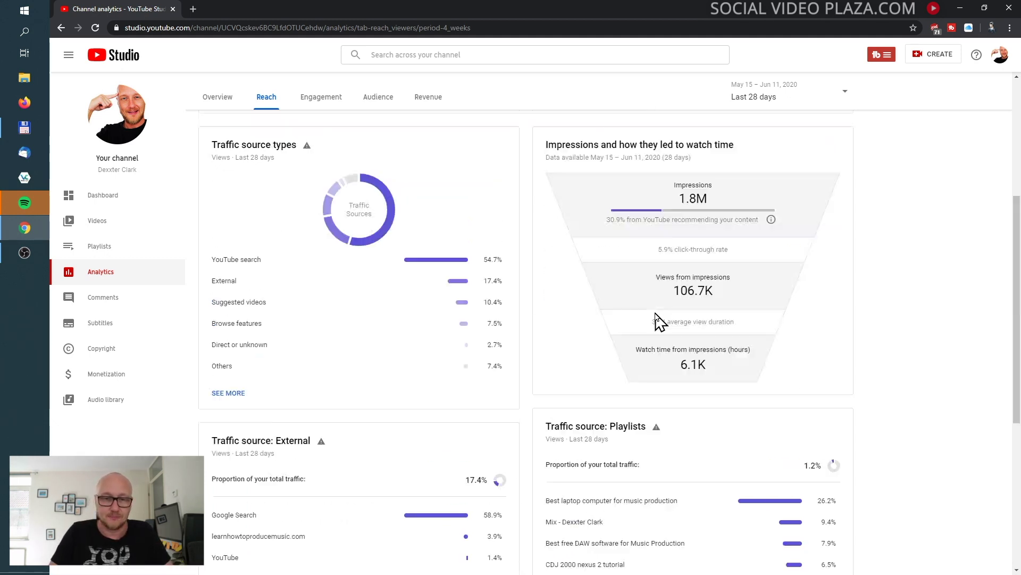
{"action": "left_click", "coordinate": [313, 128]}
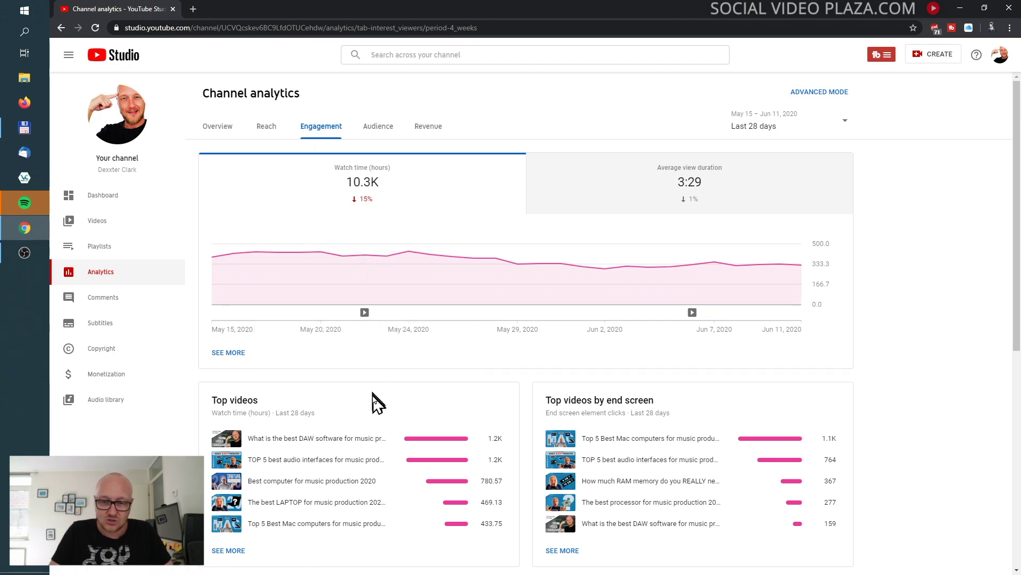
- Look through the Engagement cards for top videos, end screen videos, playlists, end screen element types and top cards
{"action": "scroll", "coordinate": [377, 403], "scroll_direction": "down", "scroll_amount": 3}
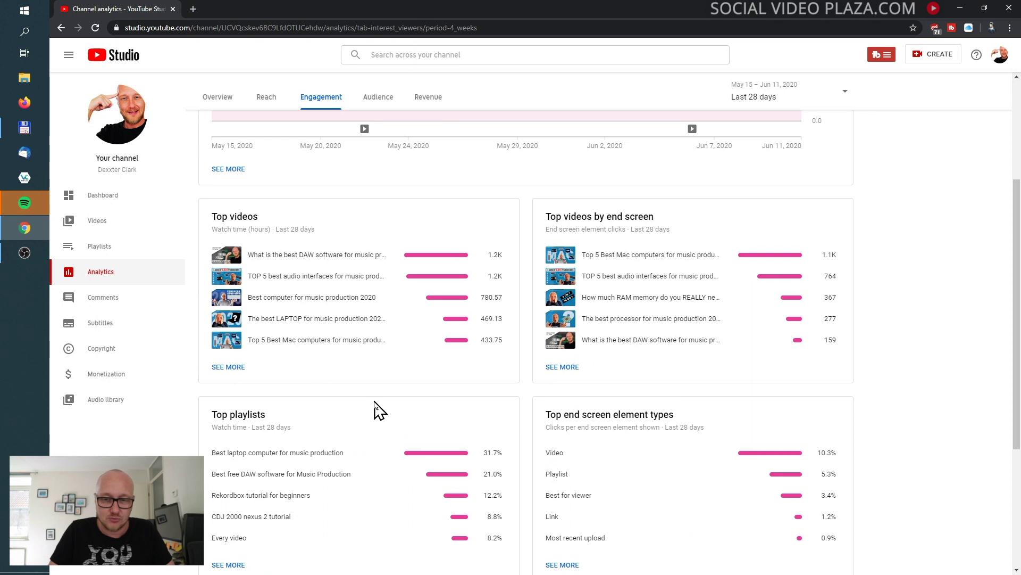
{"action": "scroll", "coordinate": [392, 308], "scroll_direction": "up", "scroll_amount": 1}
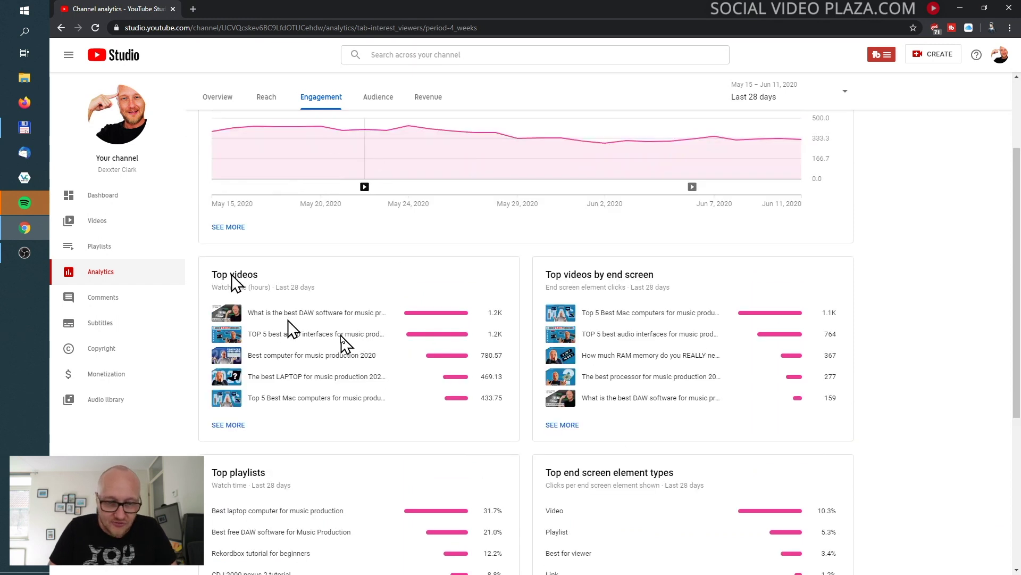
{"action": "scroll", "coordinate": [620, 378], "scroll_direction": "down", "scroll_amount": 3}
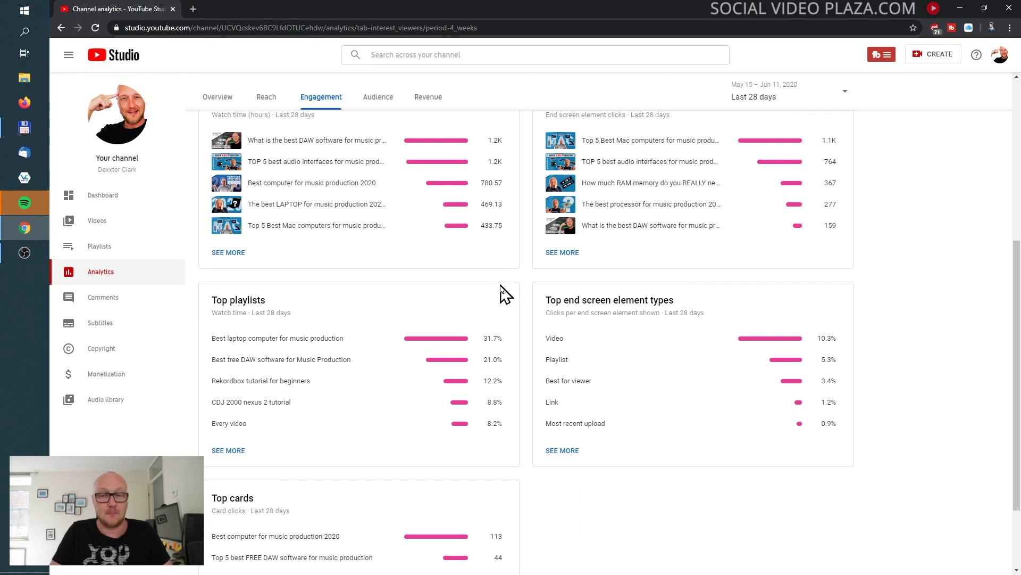
{"action": "scroll", "coordinate": [501, 297], "scroll_direction": "up", "scroll_amount": 2}
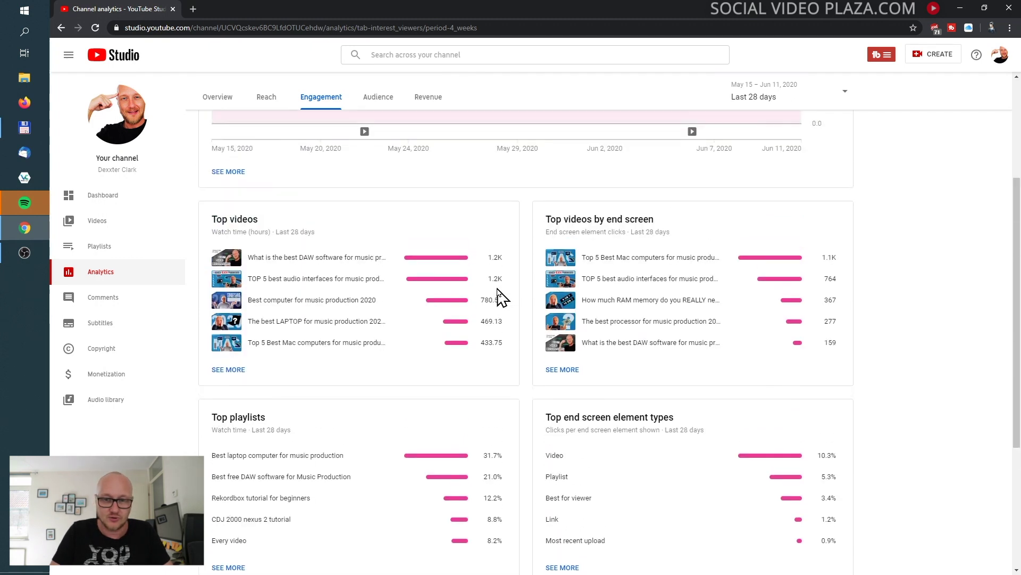
{"action": "scroll", "coordinate": [433, 362], "scroll_direction": "down", "scroll_amount": 3}
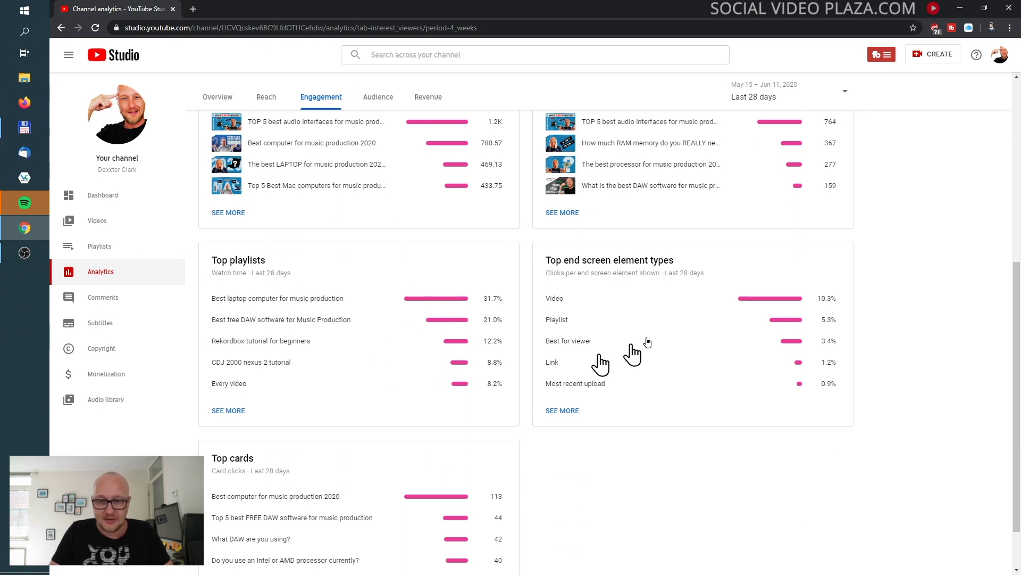
{"action": "scroll", "coordinate": [588, 455], "scroll_direction": "down", "scroll_amount": 1}
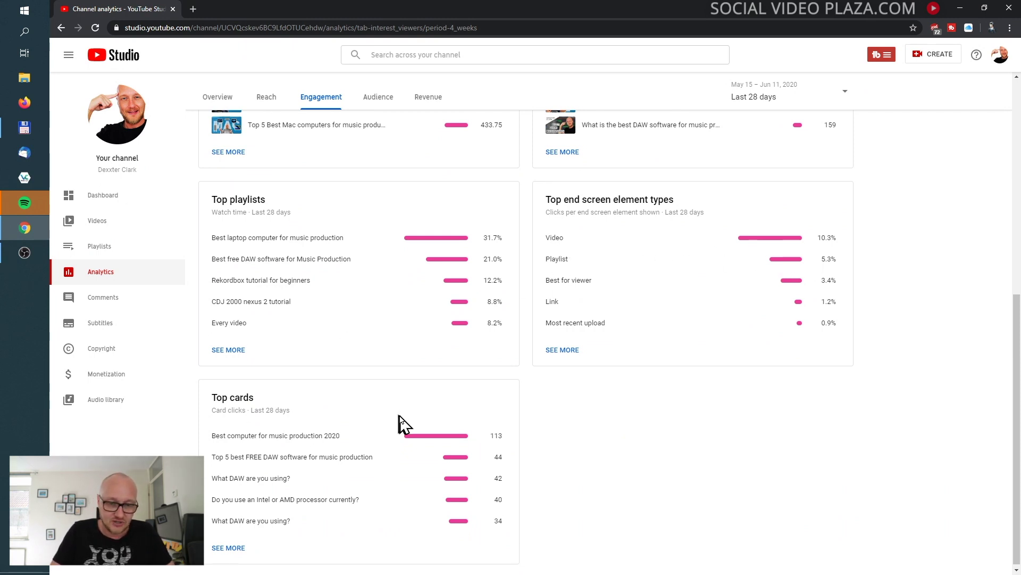
{"action": "scroll", "coordinate": [406, 415], "scroll_direction": "down", "scroll_amount": 1}
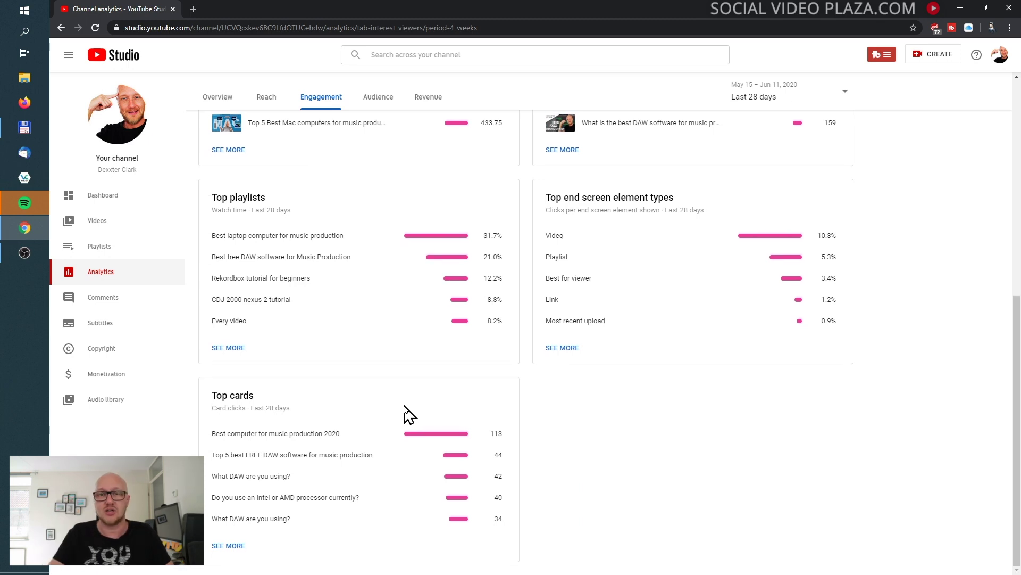
- Chart the channel's average view duration and set the reporting period to Lifetime
{"action": "scroll", "coordinate": [476, 287], "scroll_direction": "up", "scroll_amount": 8}
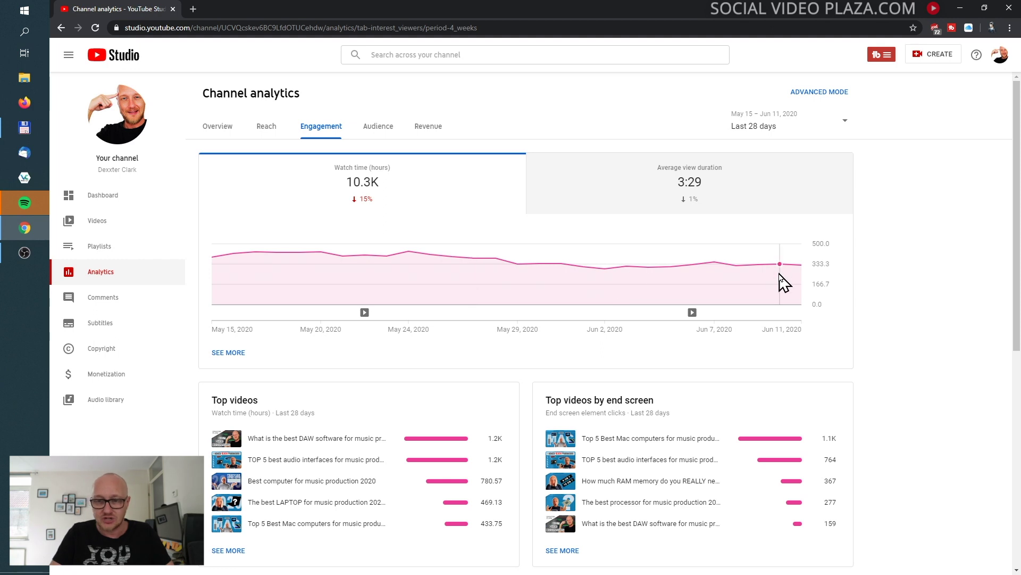
{"action": "left_click", "coordinate": [613, 186]}
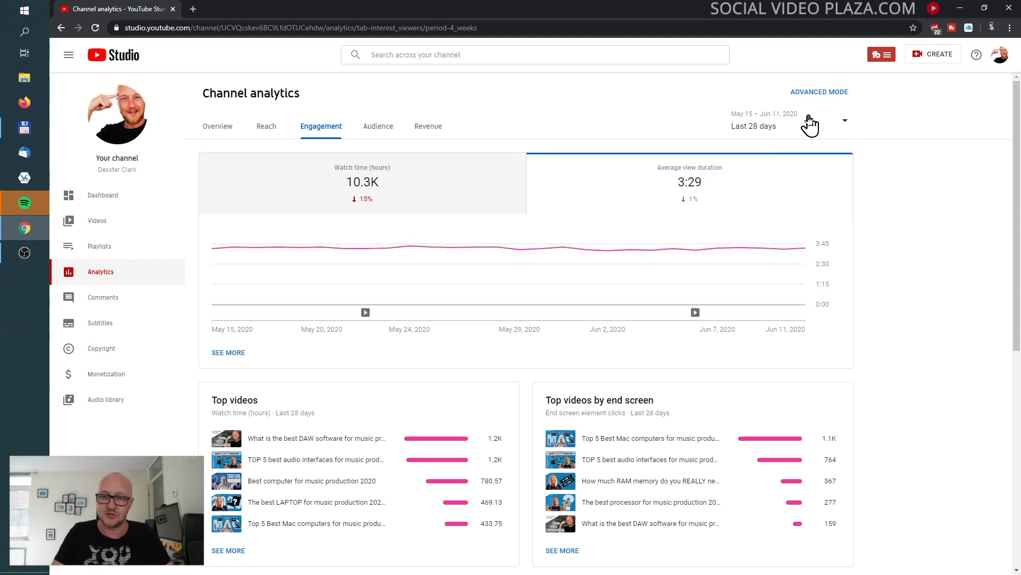
{"action": "left_click", "coordinate": [809, 124]}
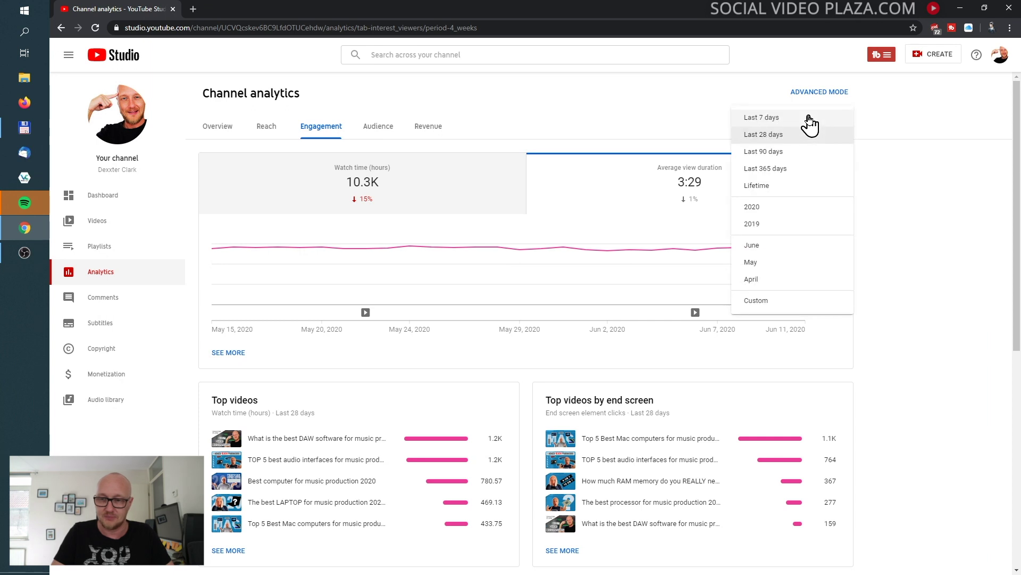
{"action": "left_click", "coordinate": [793, 187]}
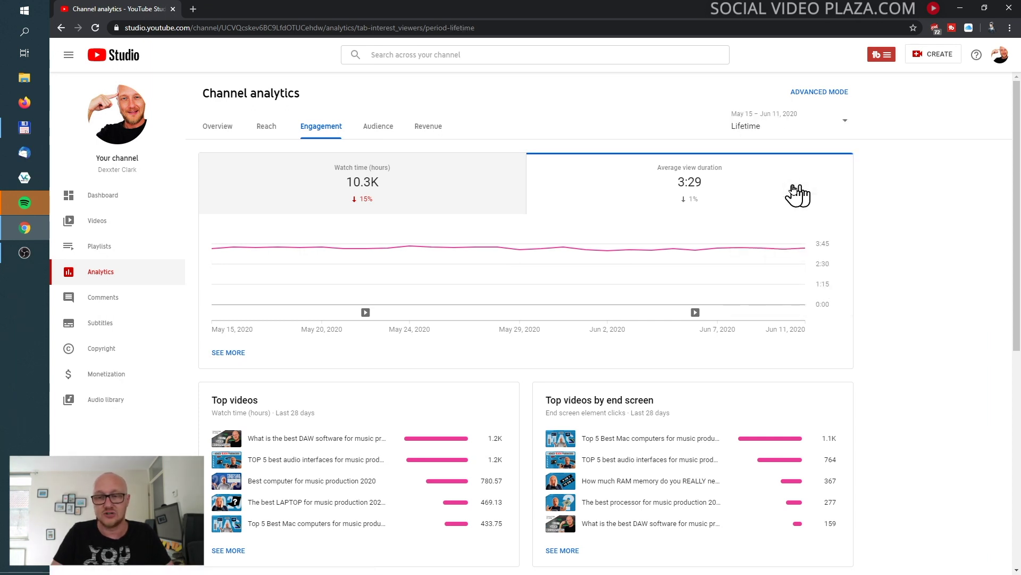
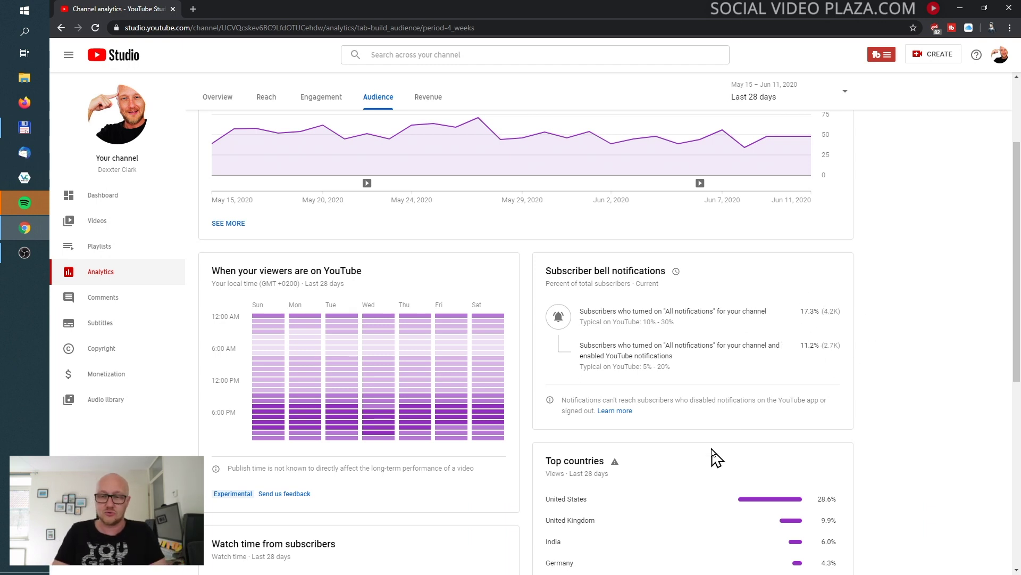
- Examine the Audience cards for watch time from subscribers, top countries, age and gender, and subtitle languages
{"action": "scroll", "coordinate": [716, 457], "scroll_direction": "down", "scroll_amount": 4}
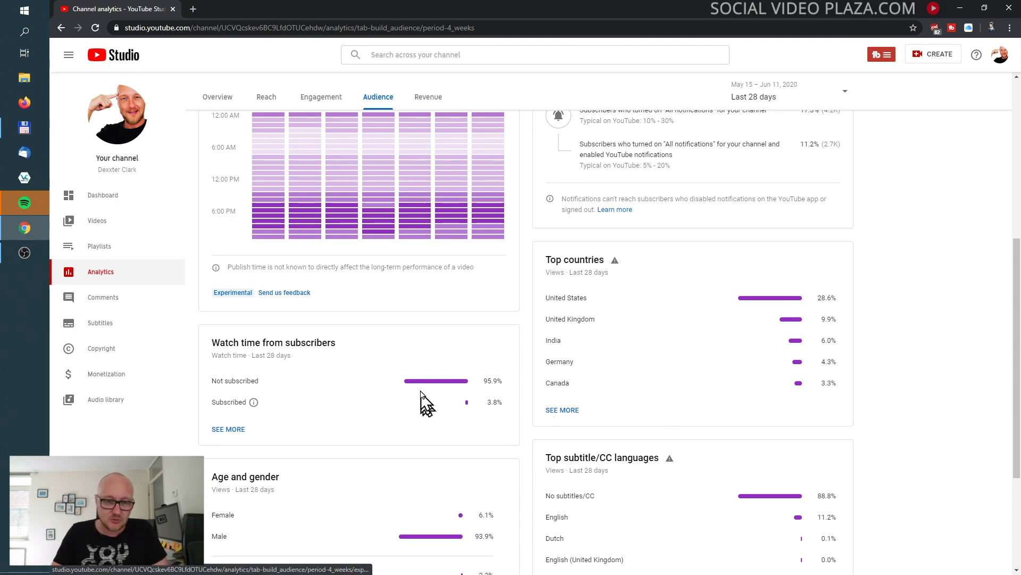
{"action": "scroll", "coordinate": [506, 463], "scroll_direction": "down", "scroll_amount": 2}
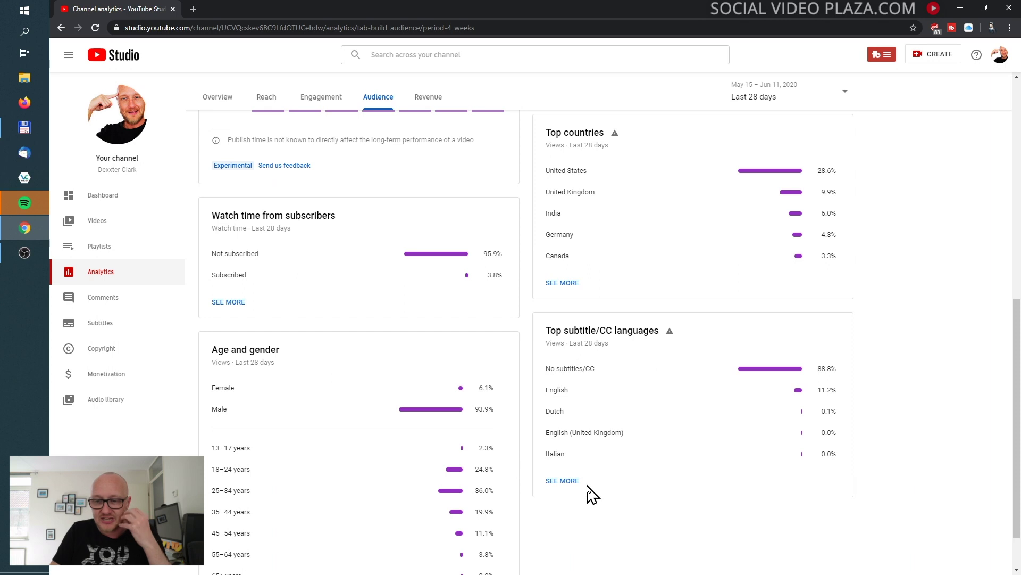
{"action": "scroll", "coordinate": [586, 492], "scroll_direction": "down", "scroll_amount": 1}
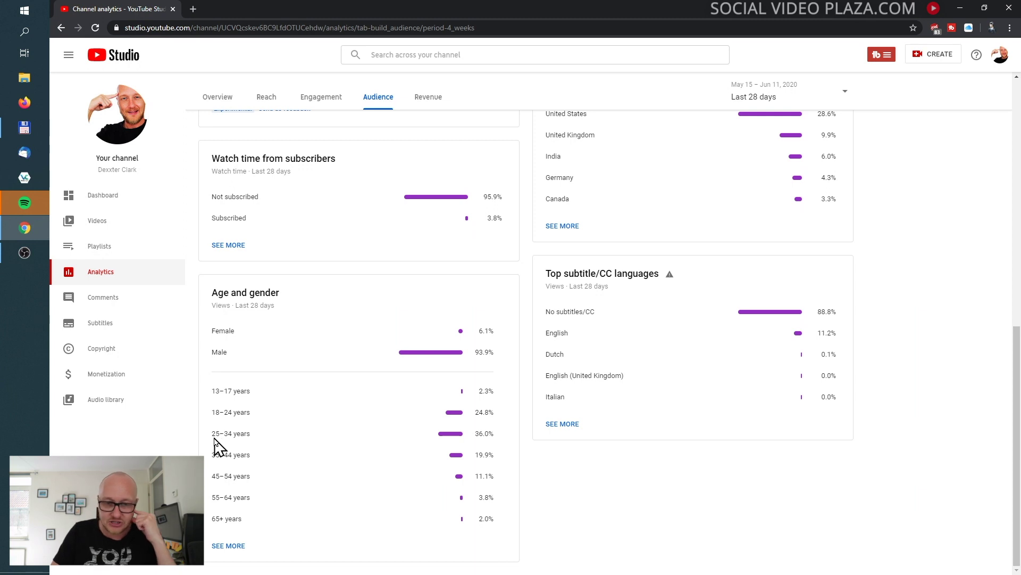
{"action": "scroll", "coordinate": [598, 358], "scroll_direction": "up", "scroll_amount": 5}
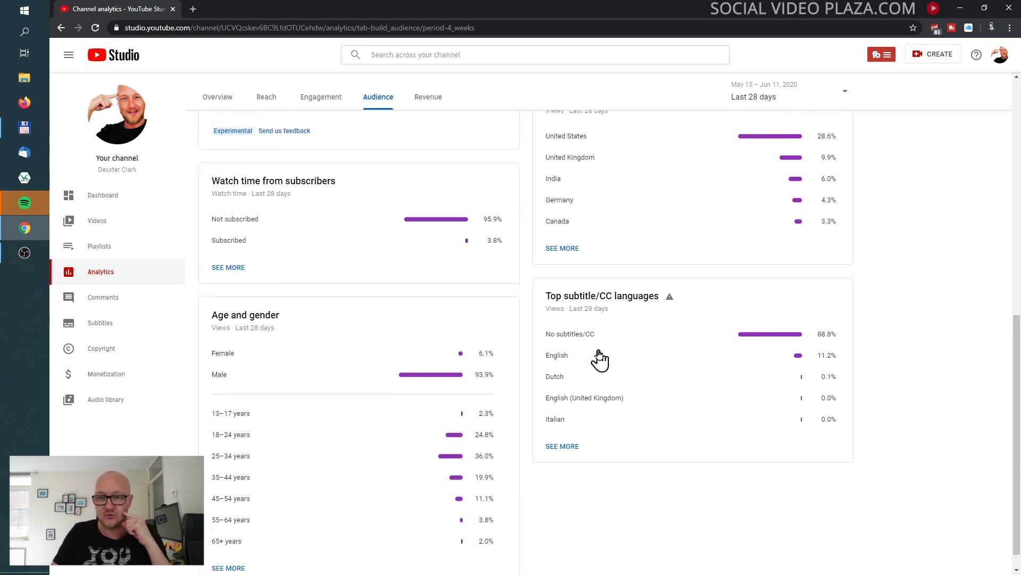
{"action": "scroll", "coordinate": [599, 357], "scroll_direction": "down", "scroll_amount": 5}
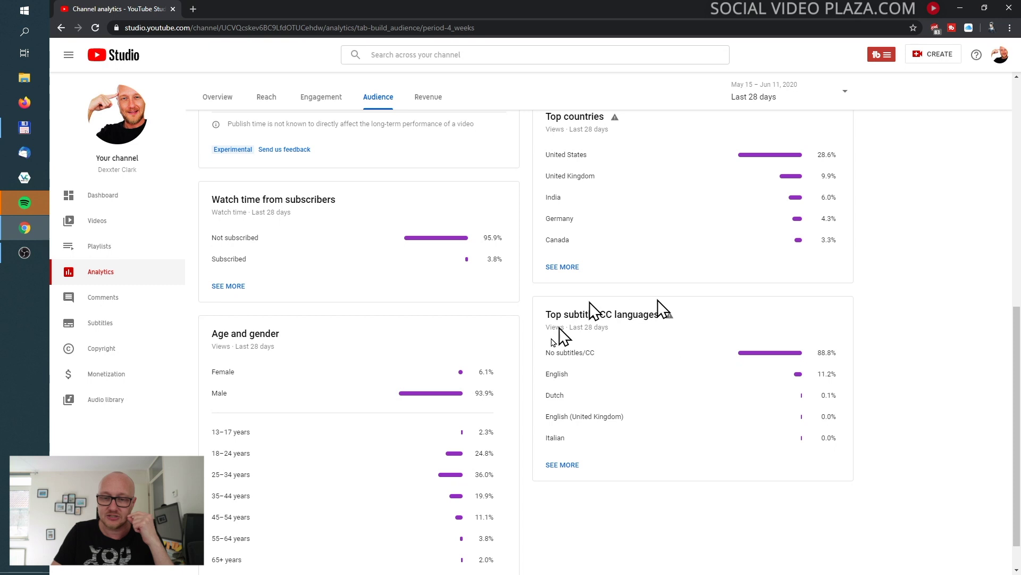
{"action": "scroll", "coordinate": [655, 394], "scroll_direction": "up", "scroll_amount": 5}
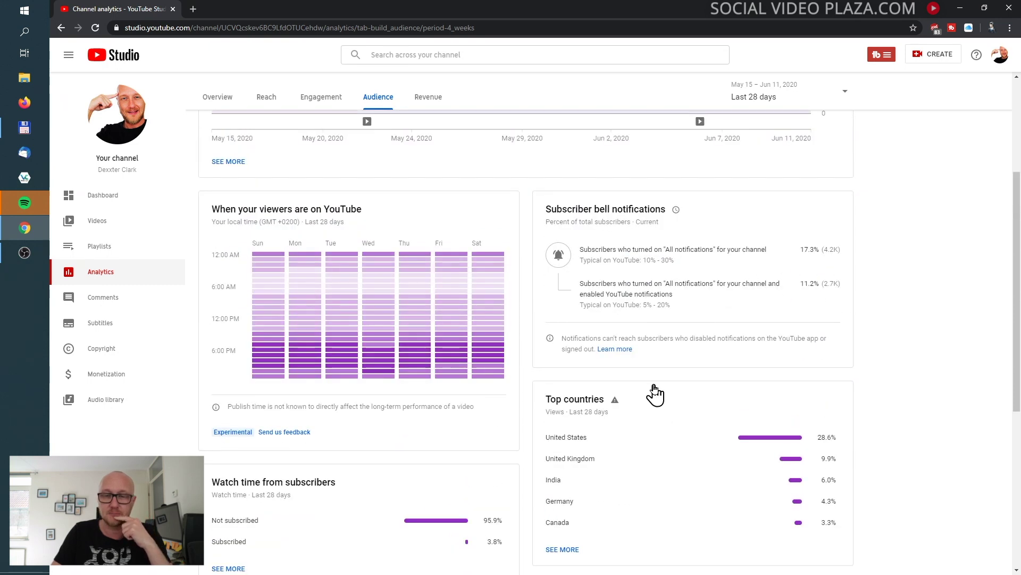
- Open the channel's Revenue analytics and chart the estimated monetized playbacks and the playback-based CPM in turn
{"action": "scroll", "coordinate": [655, 394], "scroll_direction": "up", "scroll_amount": 3}
{"action": "left_click", "coordinate": [435, 128]}
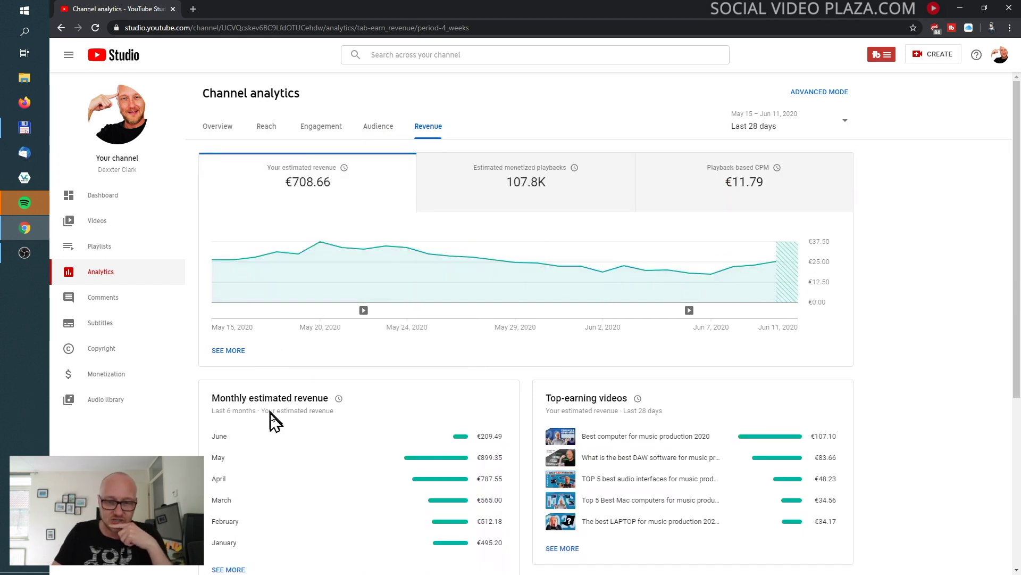
{"action": "left_click", "coordinate": [505, 189]}
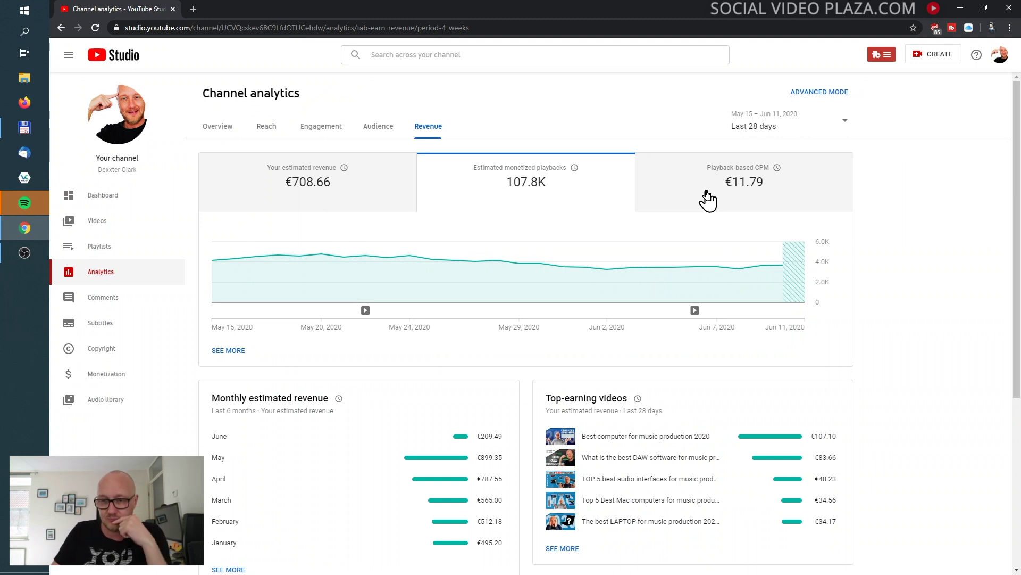
{"action": "left_click", "coordinate": [707, 199]}
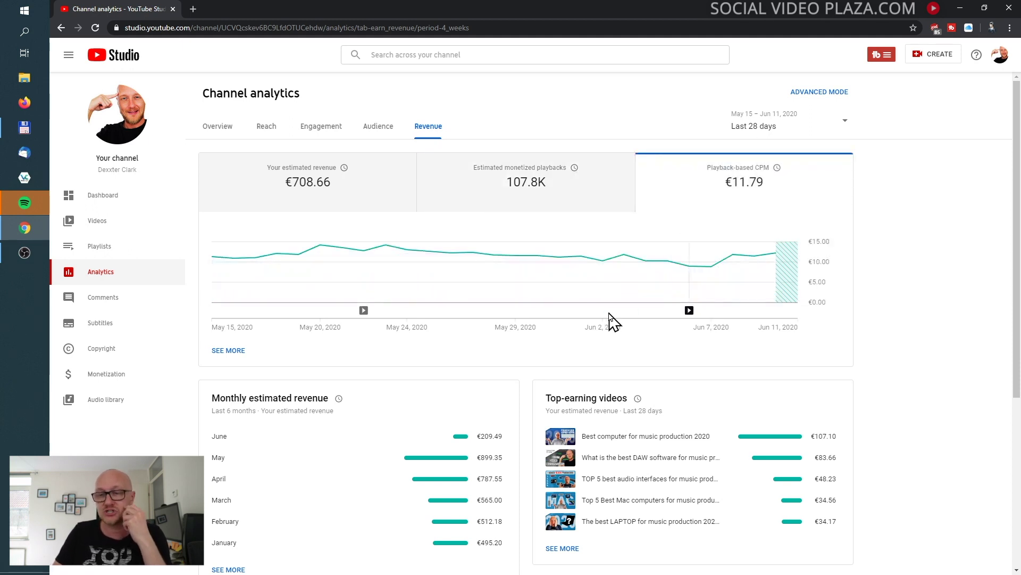
{"action": "mouse_move", "coordinate": [610, 314]}
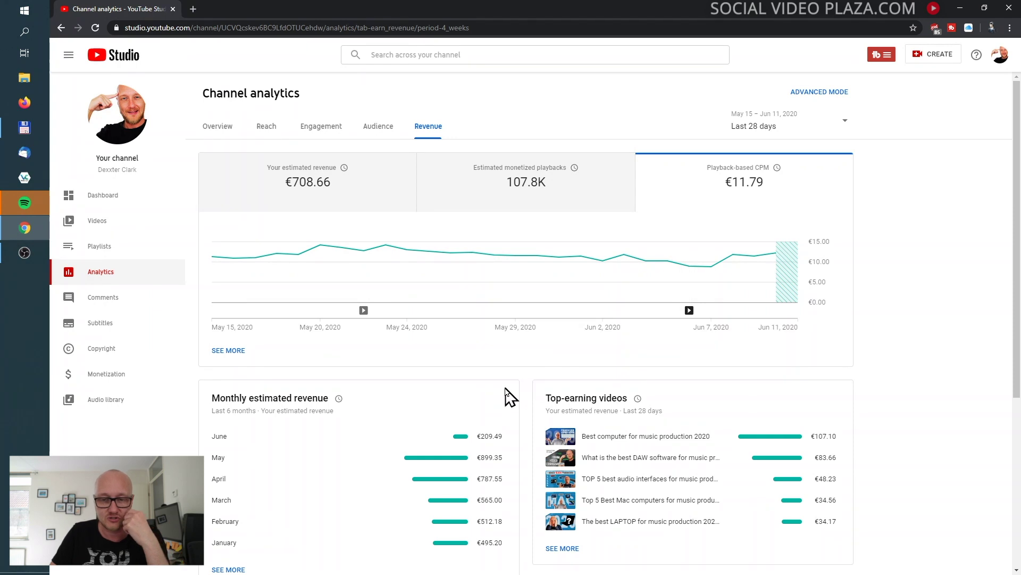
- Look through the cards for monthly revenue, top-earning videos, revenue sources, ad types and transaction revenue
{"action": "scroll", "coordinate": [510, 399], "scroll_direction": "down", "scroll_amount": 3}
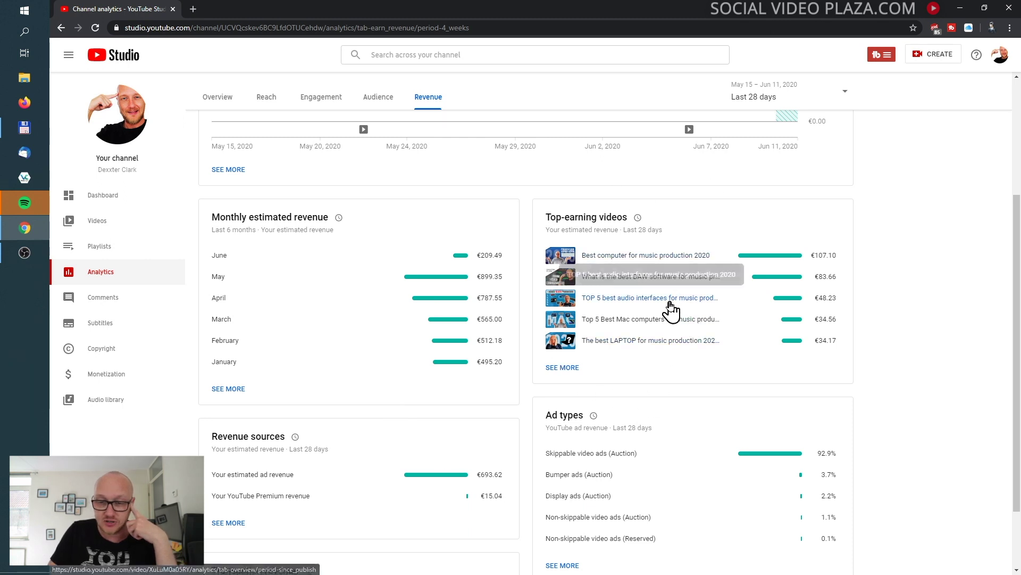
{"action": "scroll", "coordinate": [710, 407], "scroll_direction": "down", "scroll_amount": 2}
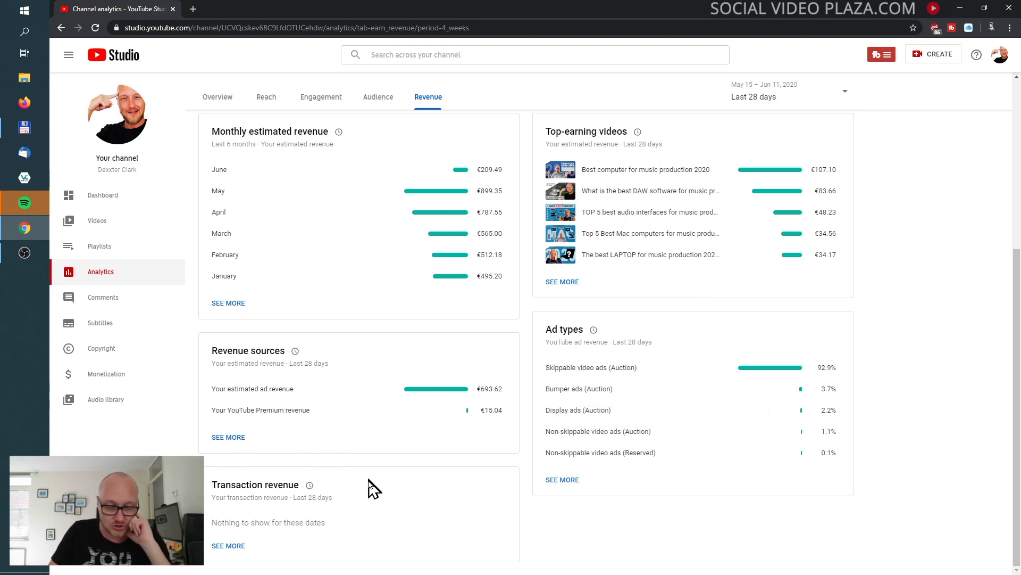
{"action": "scroll", "coordinate": [405, 298], "scroll_direction": "up", "scroll_amount": 5}
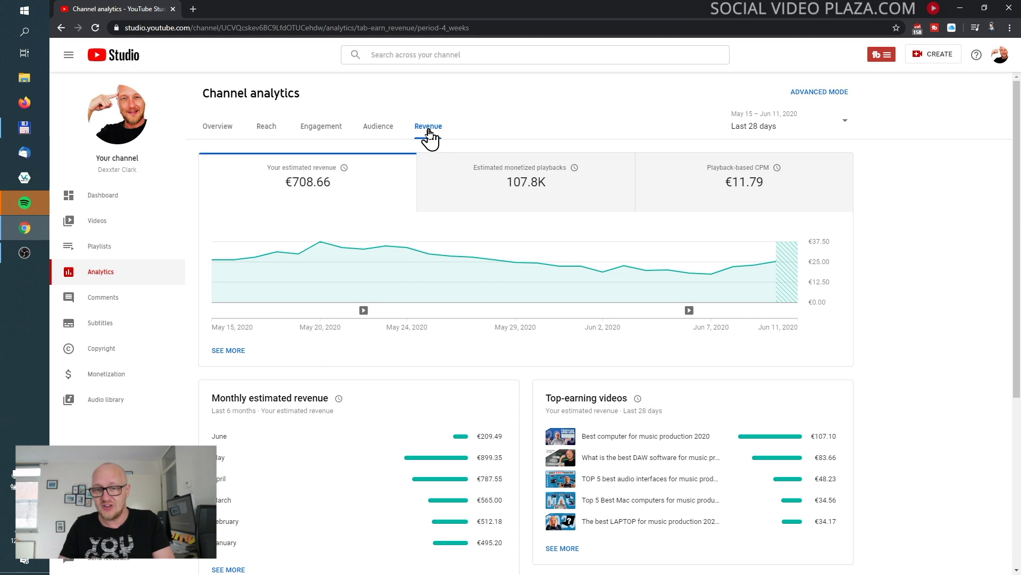
- Open the analytics of the uploaded video "TOP 5 best audio interfaces for music production 2020" and inspect its audience retention chart
{"action": "left_click", "coordinate": [100, 231]}
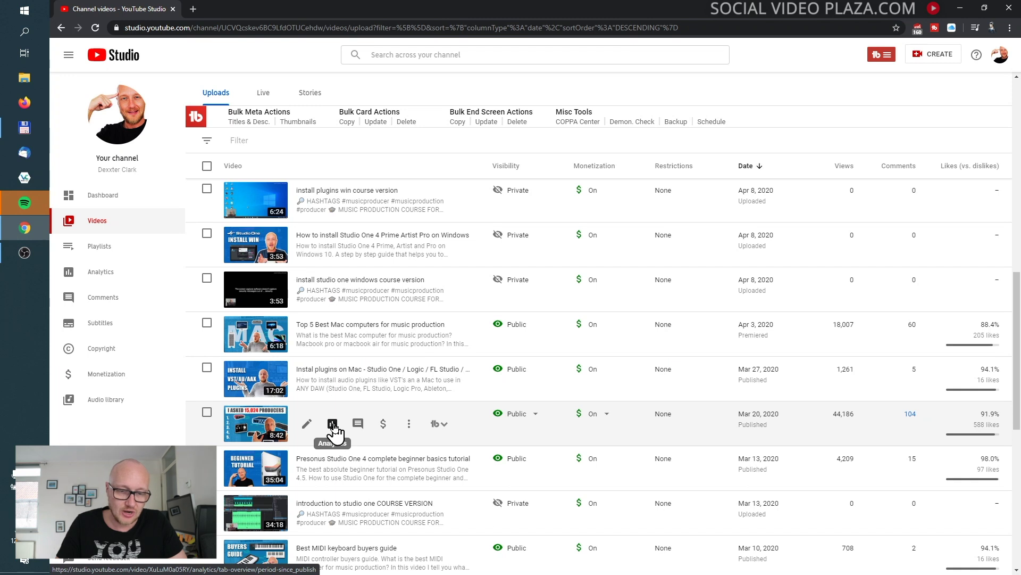
{"action": "left_click", "coordinate": [332, 424]}
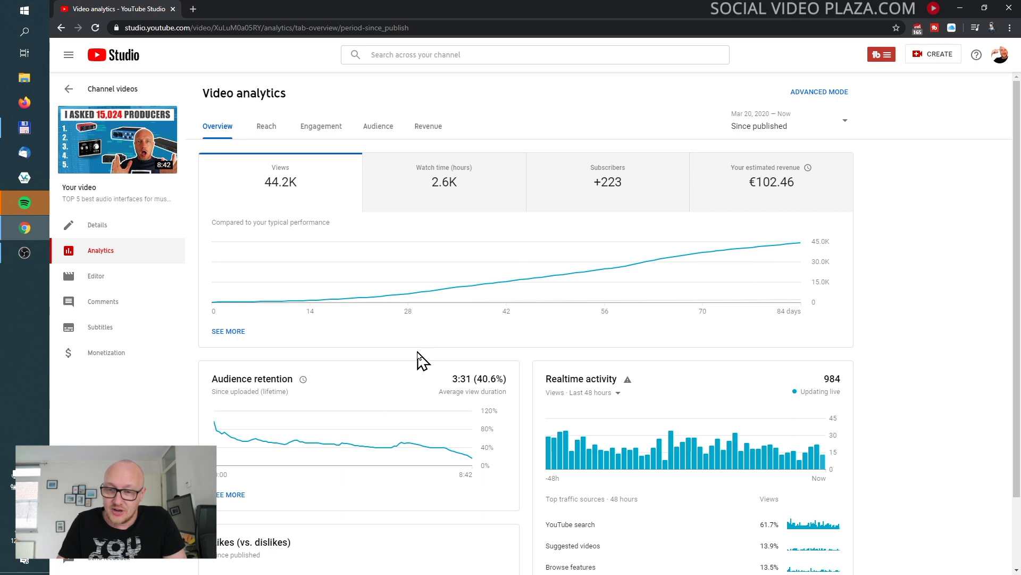
{"action": "scroll", "coordinate": [421, 362], "scroll_direction": "down", "scroll_amount": 2}
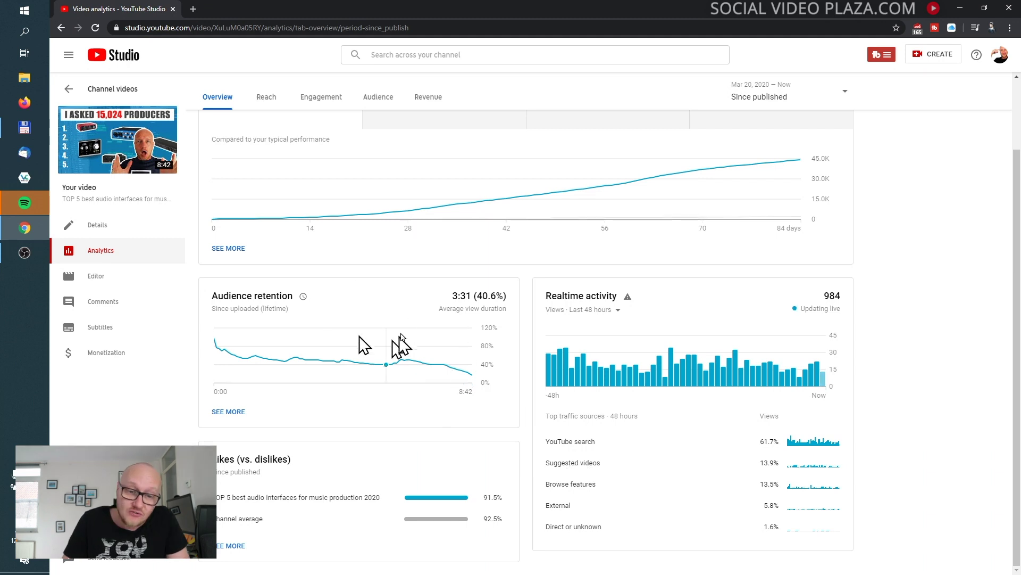
{"action": "mouse_move", "coordinate": [360, 343]}
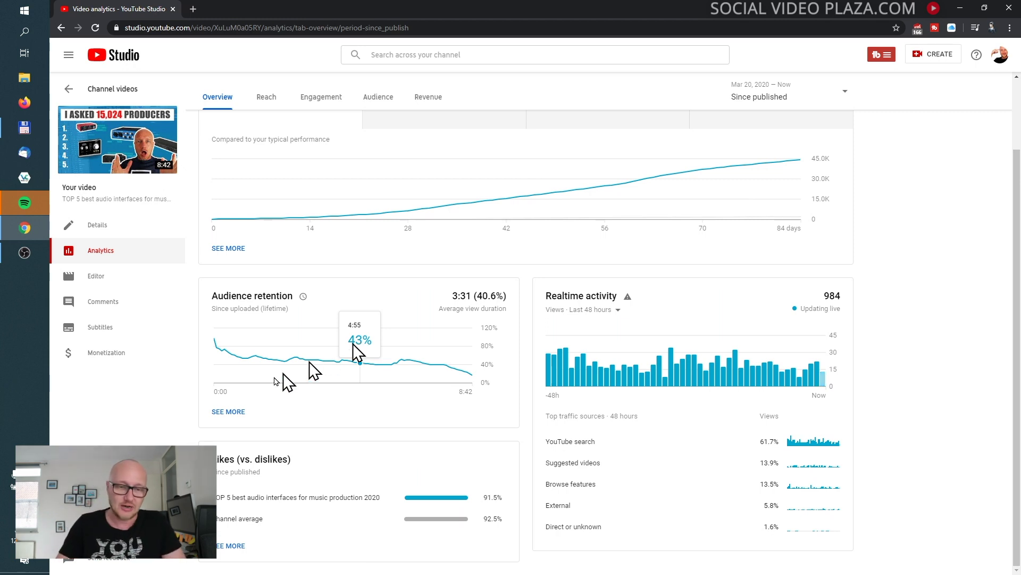
- Open the video's full audience retention report, play the video and inspect the retention at 0:05
{"action": "left_click", "coordinate": [229, 412]}
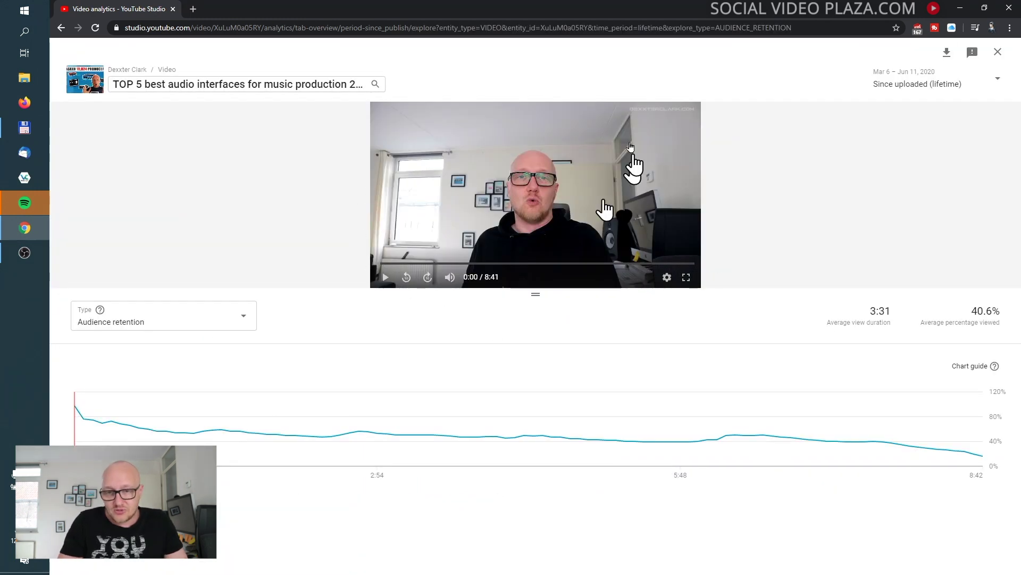
{"action": "left_click", "coordinate": [383, 278]}
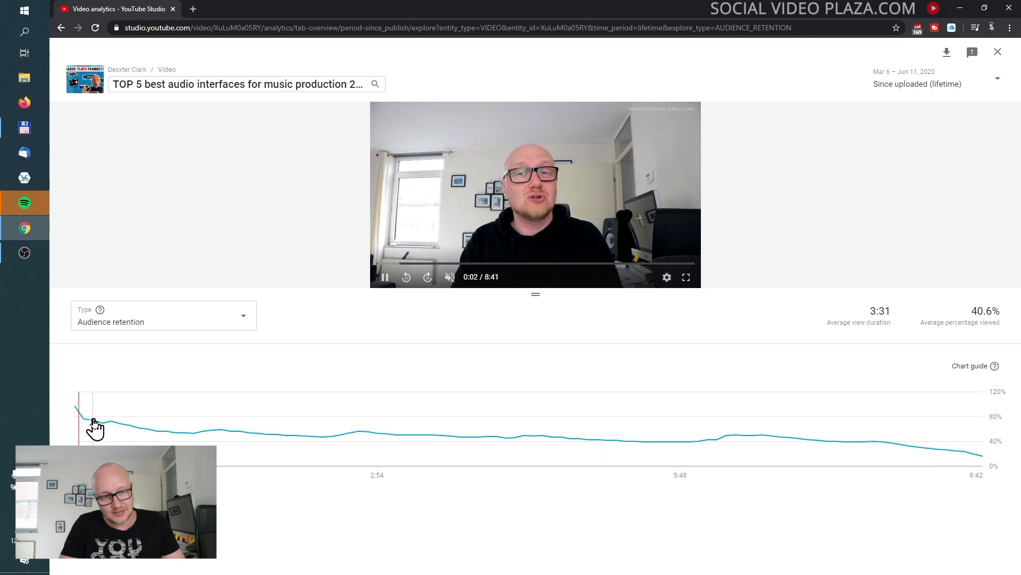
{"action": "mouse_move", "coordinate": [82, 421]}
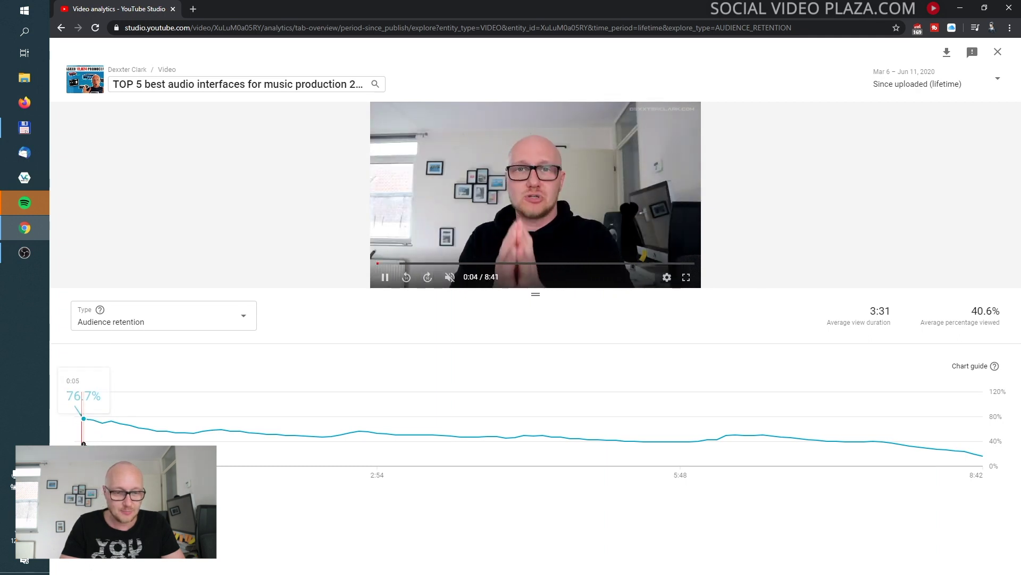
- Pause the video, move playback to the retention chart's rises at 1:24, 4:18 and 6:09, and close the full retention report
{"action": "left_click", "coordinate": [385, 277]}
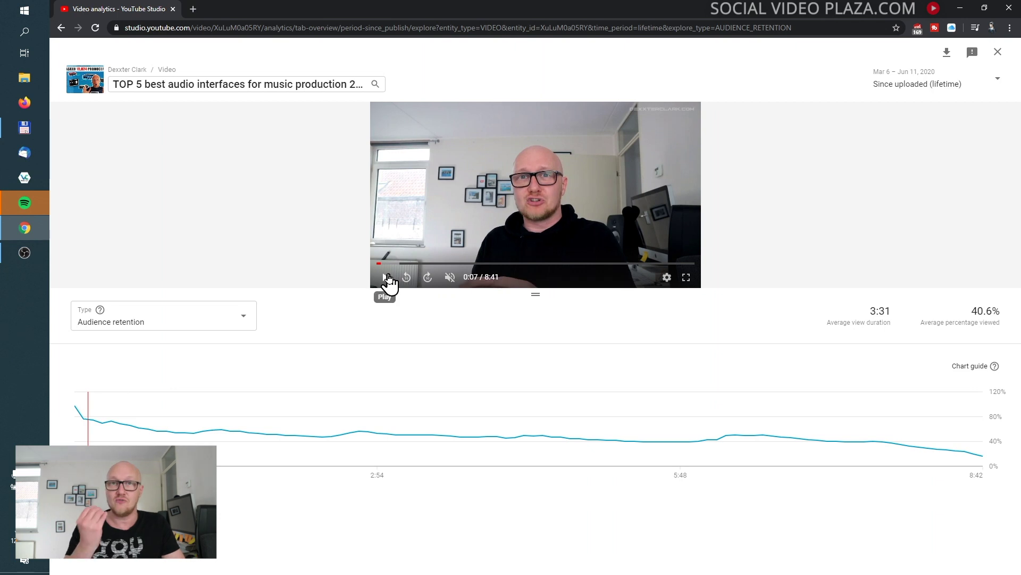
{"action": "mouse_move", "coordinate": [110, 431]}
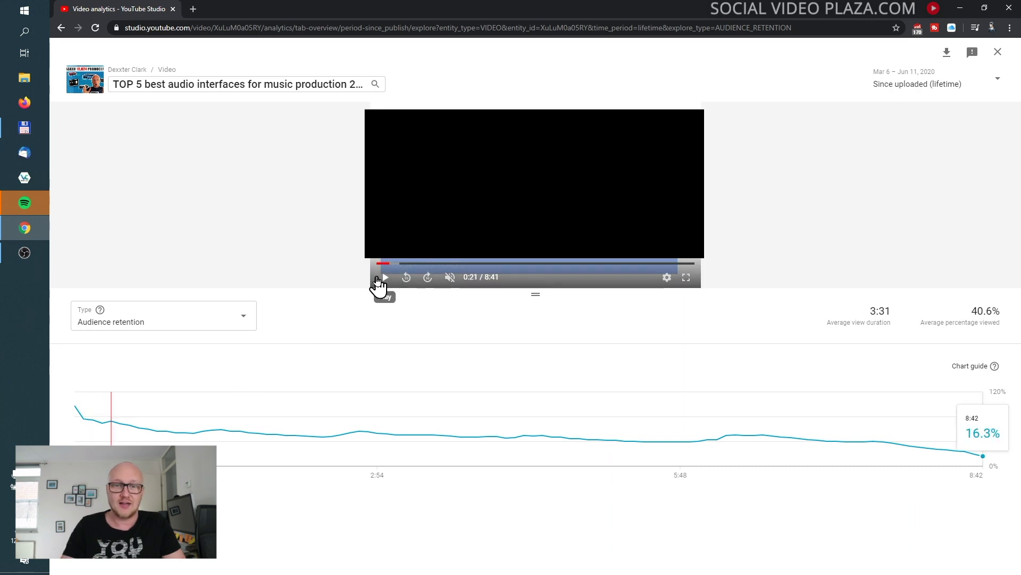
{"action": "left_click", "coordinate": [221, 441]}
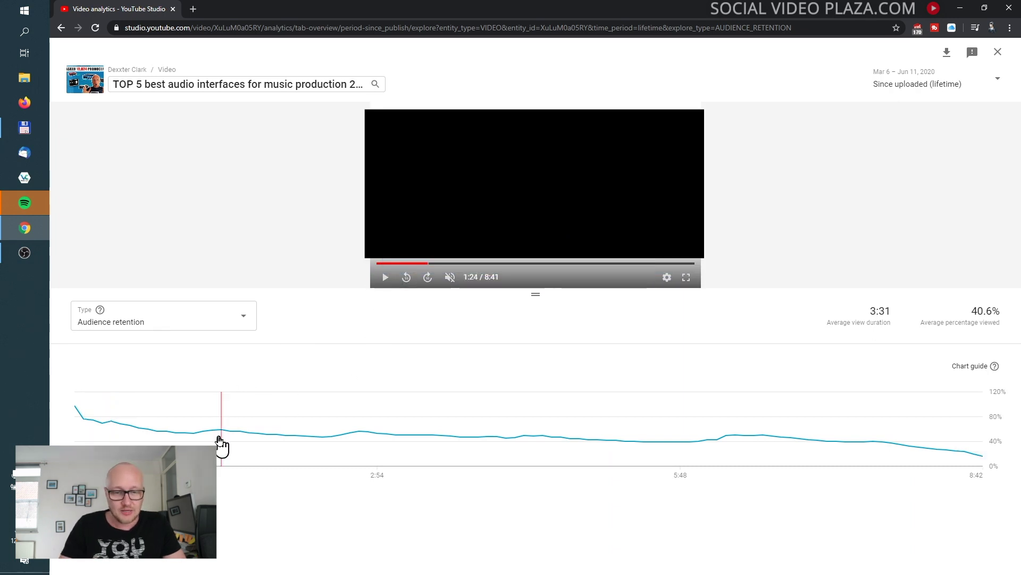
{"action": "left_click", "coordinate": [359, 452]}
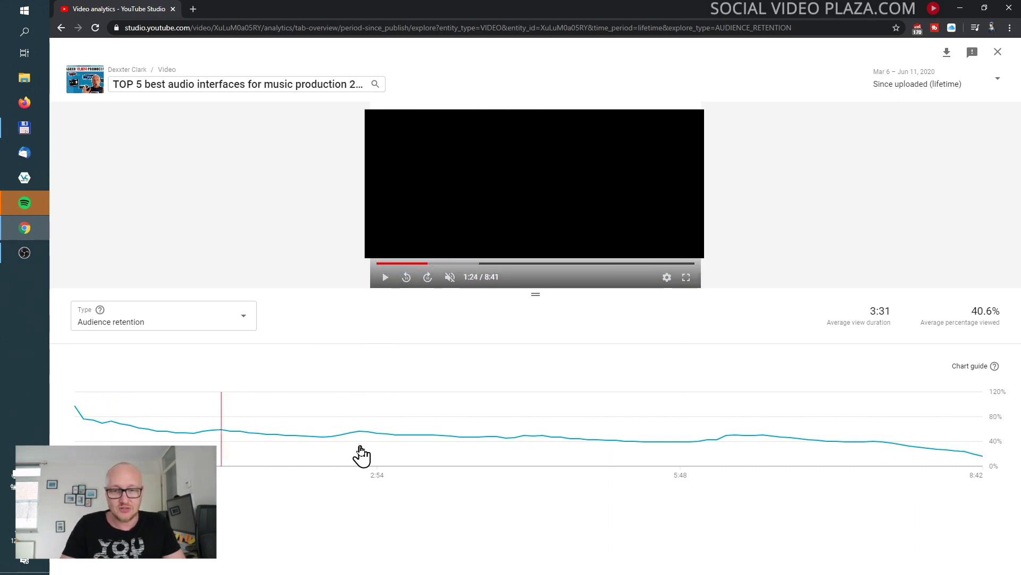
{"action": "left_click", "coordinate": [524, 451]}
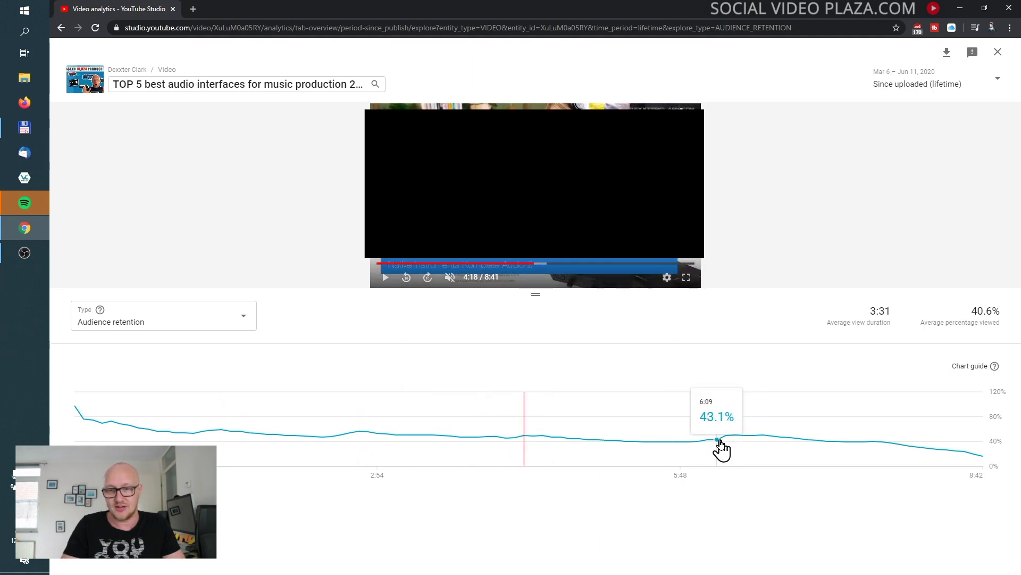
{"action": "left_click", "coordinate": [719, 447]}
{"action": "mouse_move", "coordinate": [963, 456]}
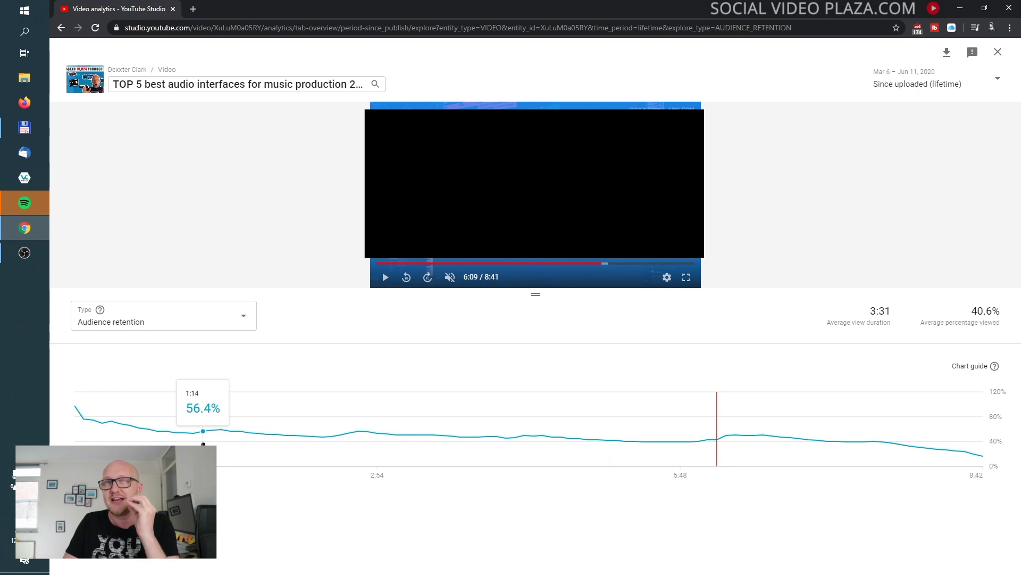
{"action": "left_click", "coordinate": [998, 54]}
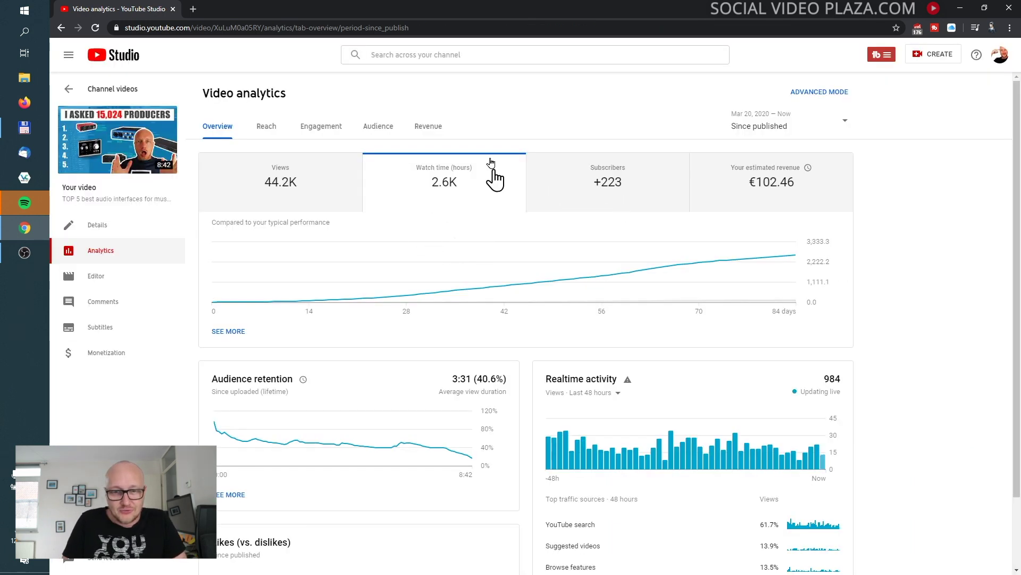